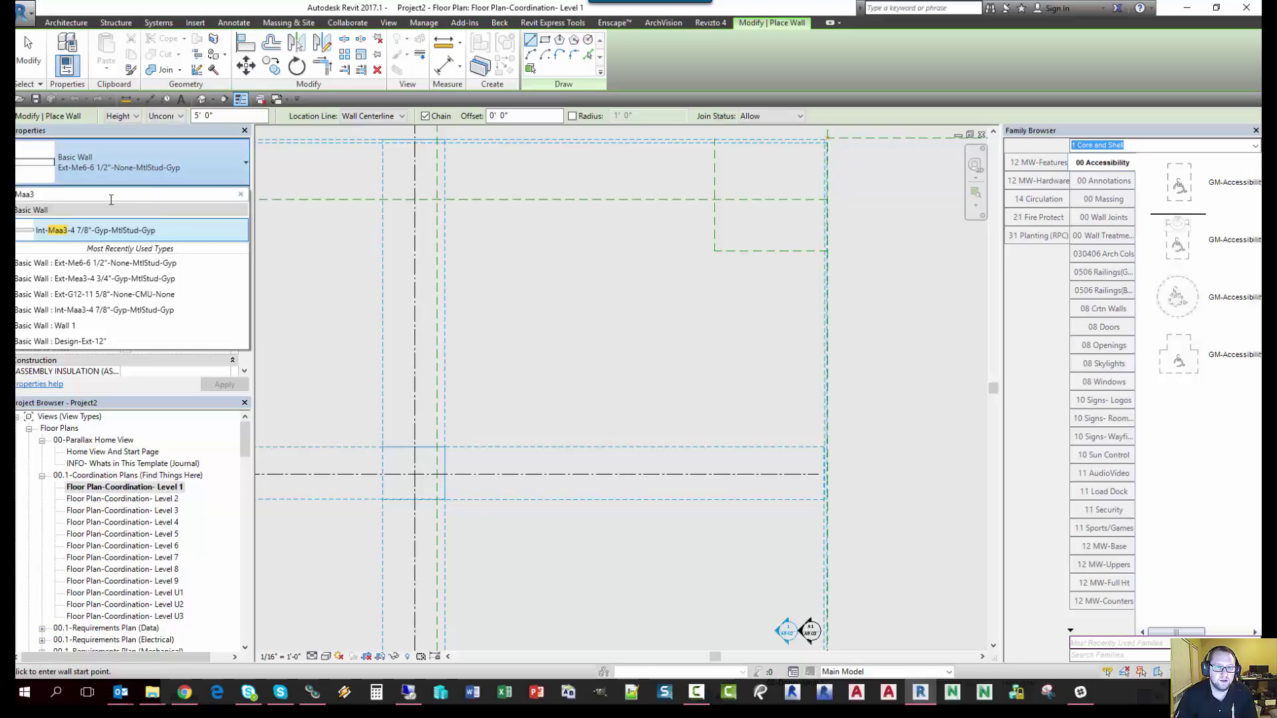
- Draw a horizontal Int-Maa3-4 7/8"-Gyp-MtlStud-Gyp wall about 46' long in the open area of the Level 1 plan
{"action": "left_click", "coordinate": [100, 230]}
{"action": "left_click", "coordinate": [527, 314]}
{"action": "left_click", "coordinate": [634, 317]}
{"action": "key", "text": "Escape"}
{"action": "key", "text": "Escape"}
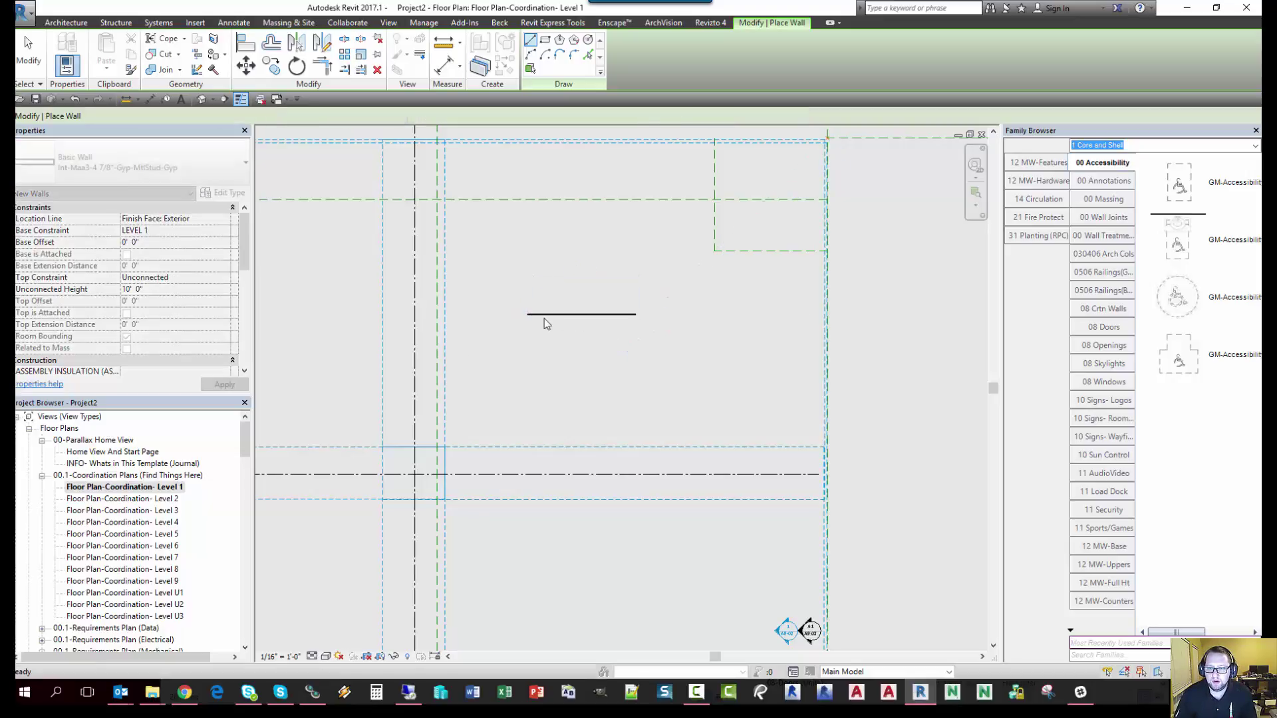
- Draw a Fin-Ext-5-1/8"-Brick 1- Running "M1" wall 46'-0" long along the stud wall's upper face, with location line Finish Face: Interior
{"action": "scroll", "coordinate": [544, 318], "scroll_direction": "up", "scroll_amount": 5}
{"action": "middle_click_drag", "start_coordinate": [533, 316], "coordinate": [484, 281]}
{"action": "left_click", "coordinate": [62, 52]}
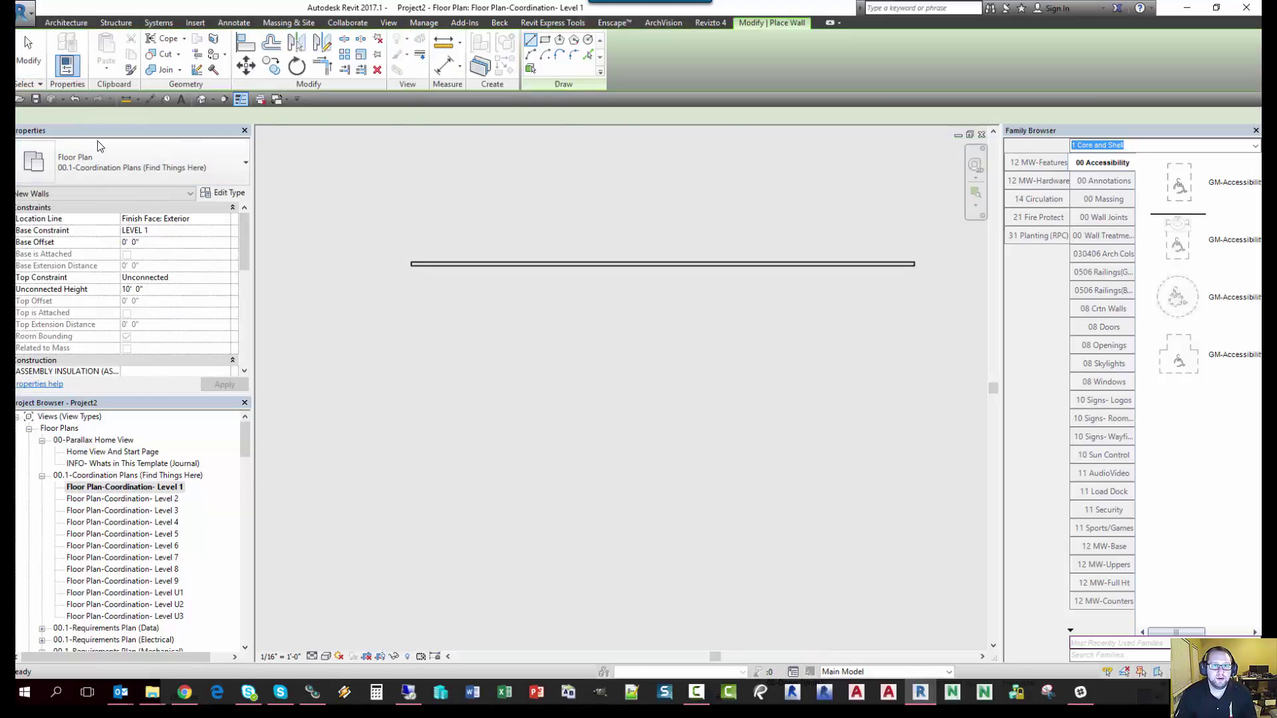
{"action": "left_click", "coordinate": [103, 154]}
{"action": "type", "text": "brick"}
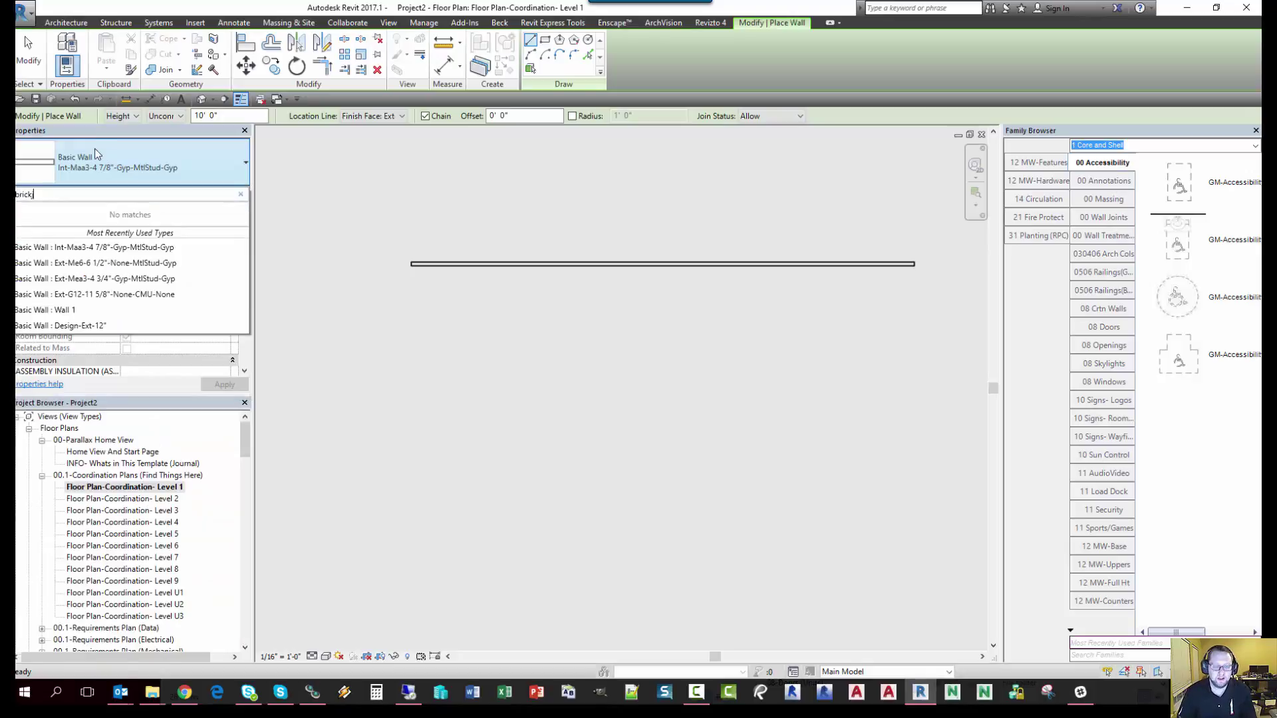
{"action": "left_click", "coordinate": [115, 233]}
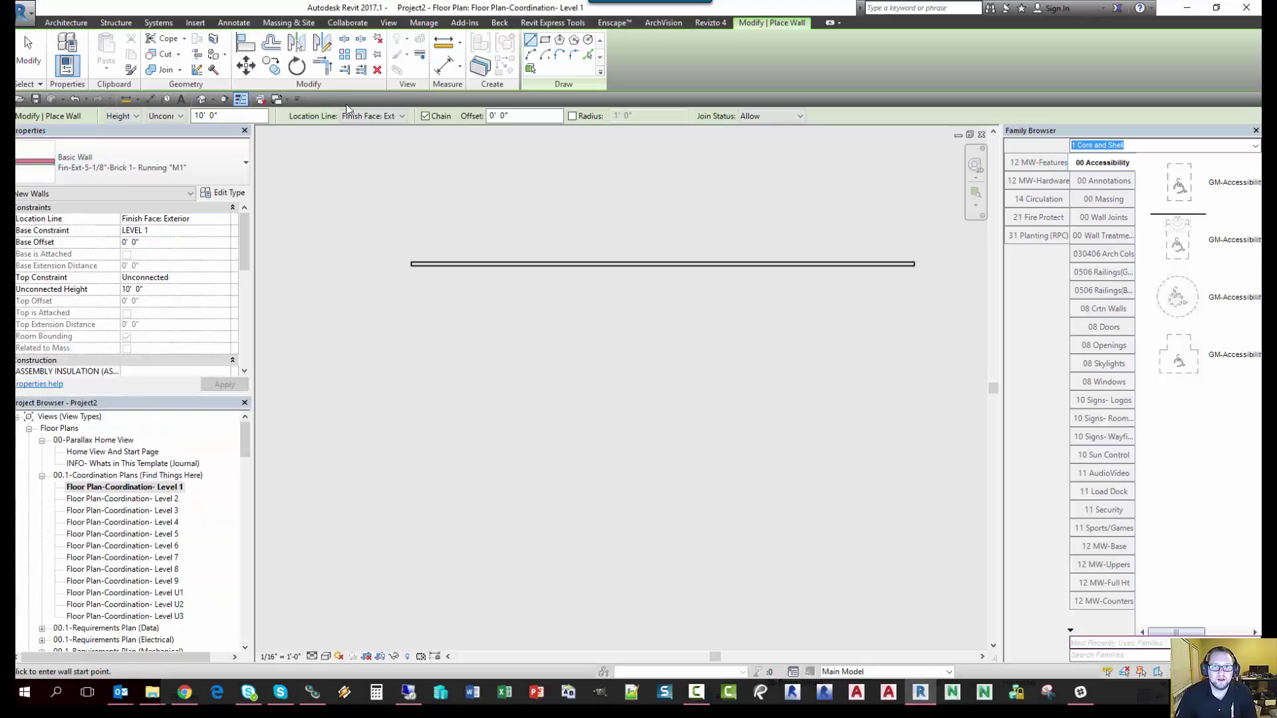
{"action": "left_click", "coordinate": [350, 115]}
{"action": "left_click", "coordinate": [385, 161]}
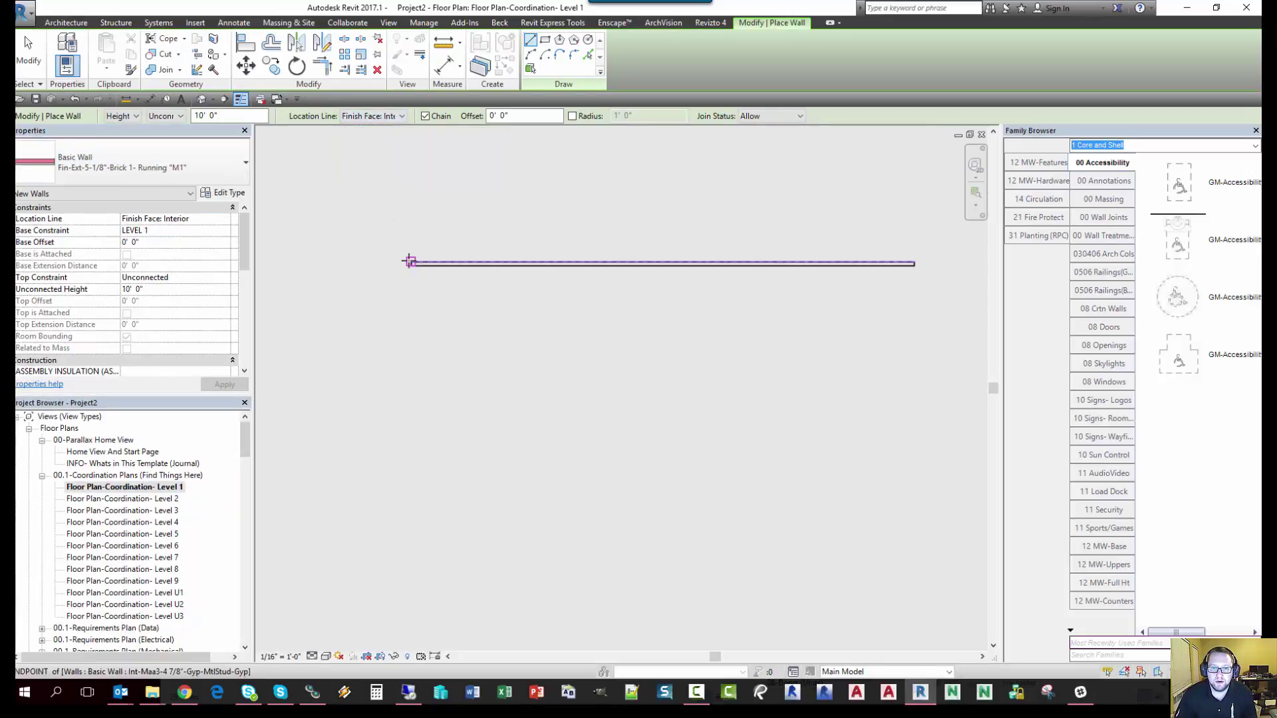
{"action": "left_click", "coordinate": [410, 261]}
{"action": "middle_click_drag", "start_coordinate": [849, 272], "coordinate": [703, 232]}
{"action": "left_click", "coordinate": [773, 221]}
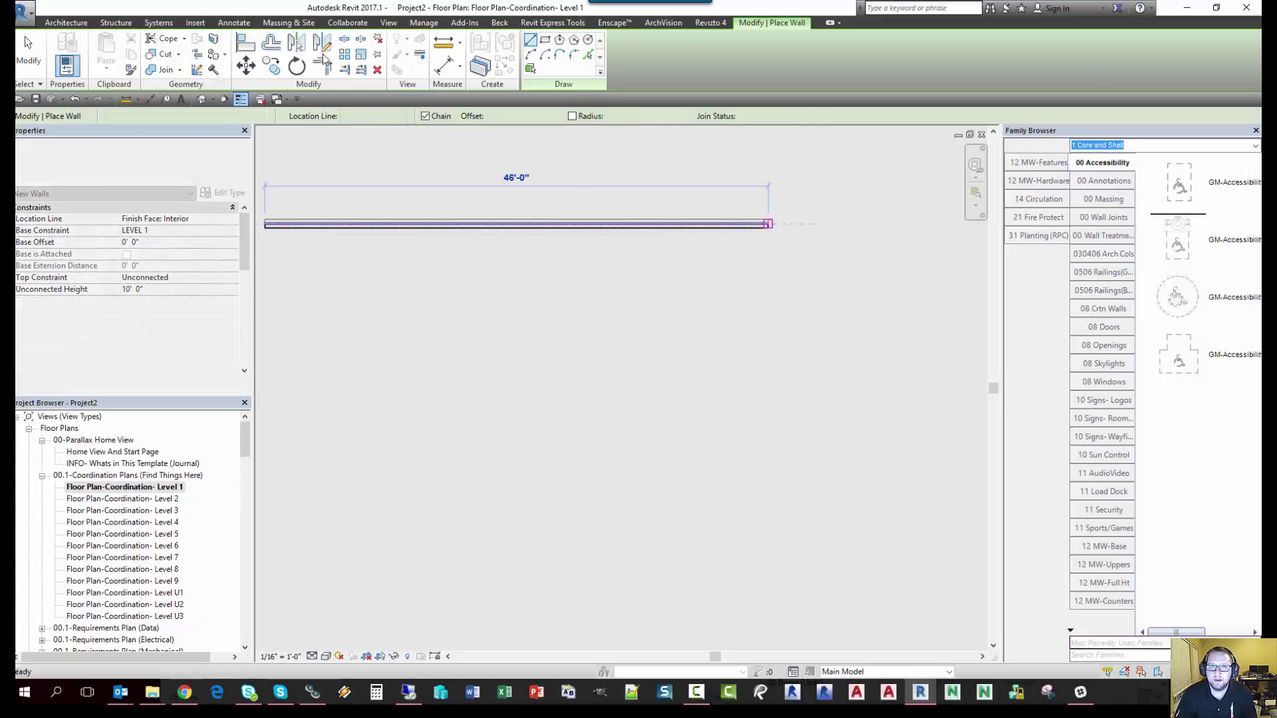
{"action": "key", "text": "Escape"}
{"action": "key", "text": "Escape"}
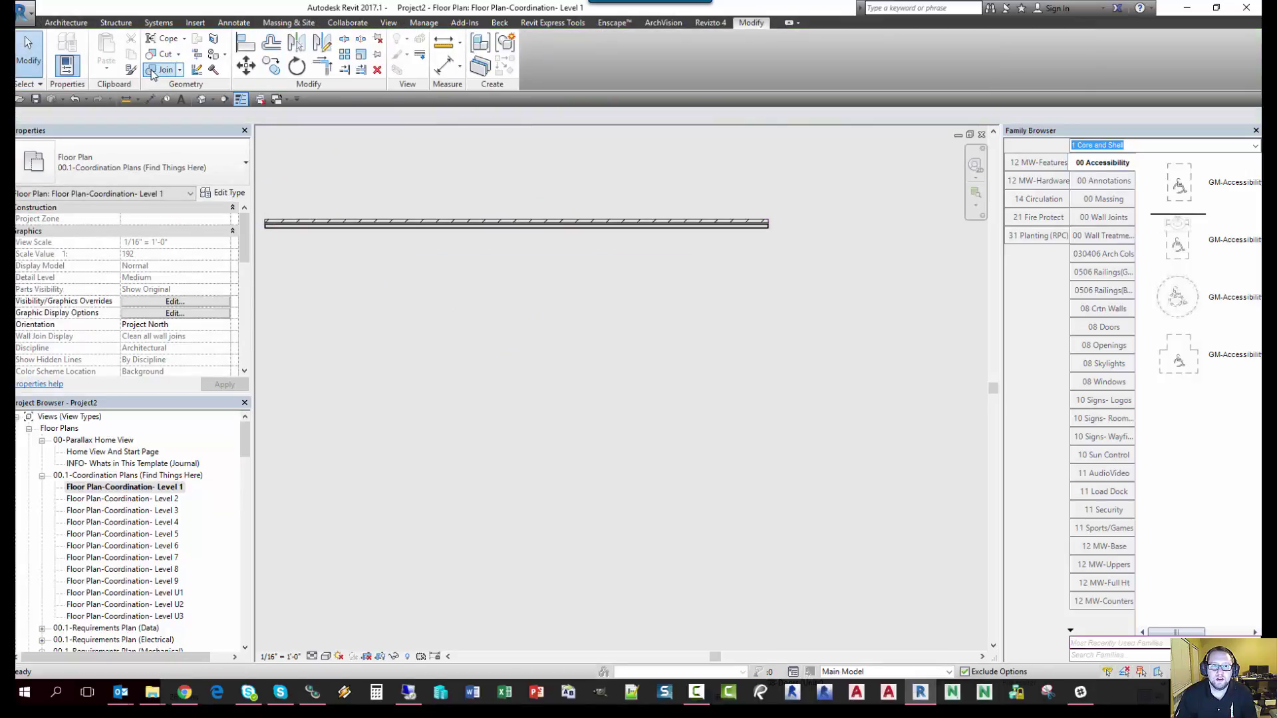
- Join the geometry of the brick wall and the adjacent stud wall
{"action": "left_click", "coordinate": [156, 69]}
{"action": "scroll", "coordinate": [405, 233], "scroll_direction": "up", "scroll_amount": 2}
{"action": "left_click", "coordinate": [404, 216]}
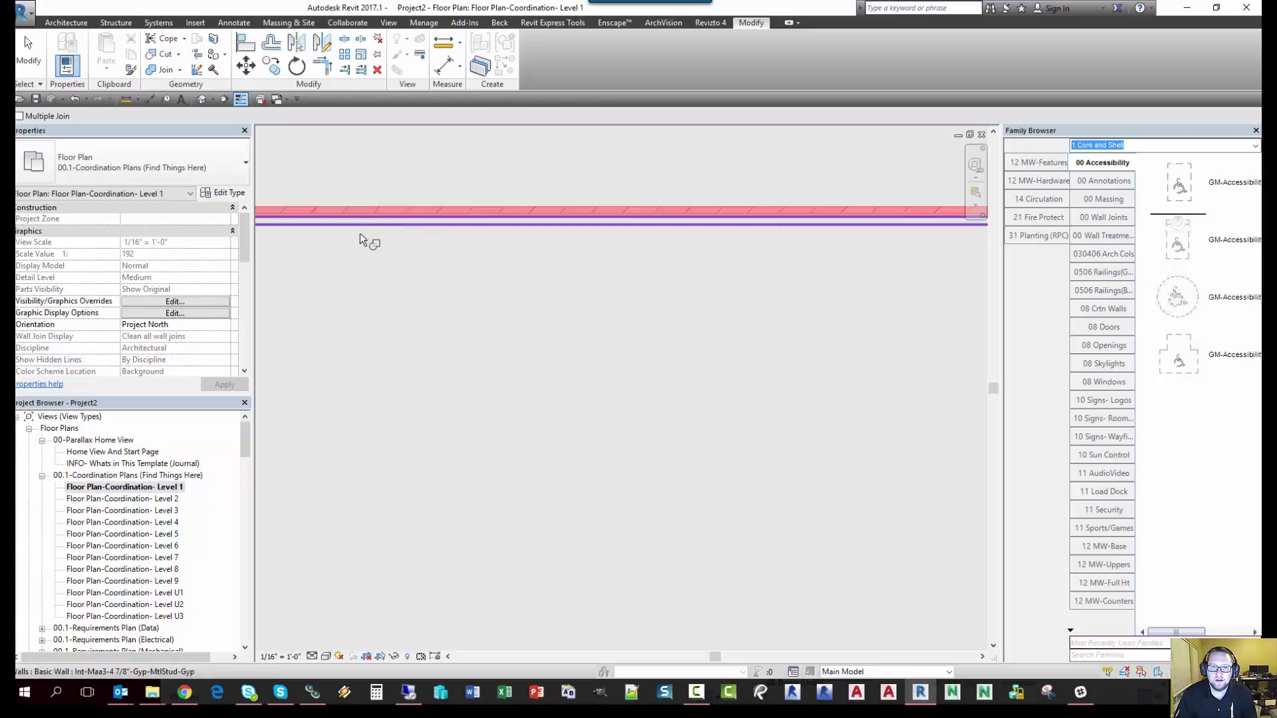
{"action": "left_click", "coordinate": [372, 225]}
{"action": "key", "text": "Escape"}
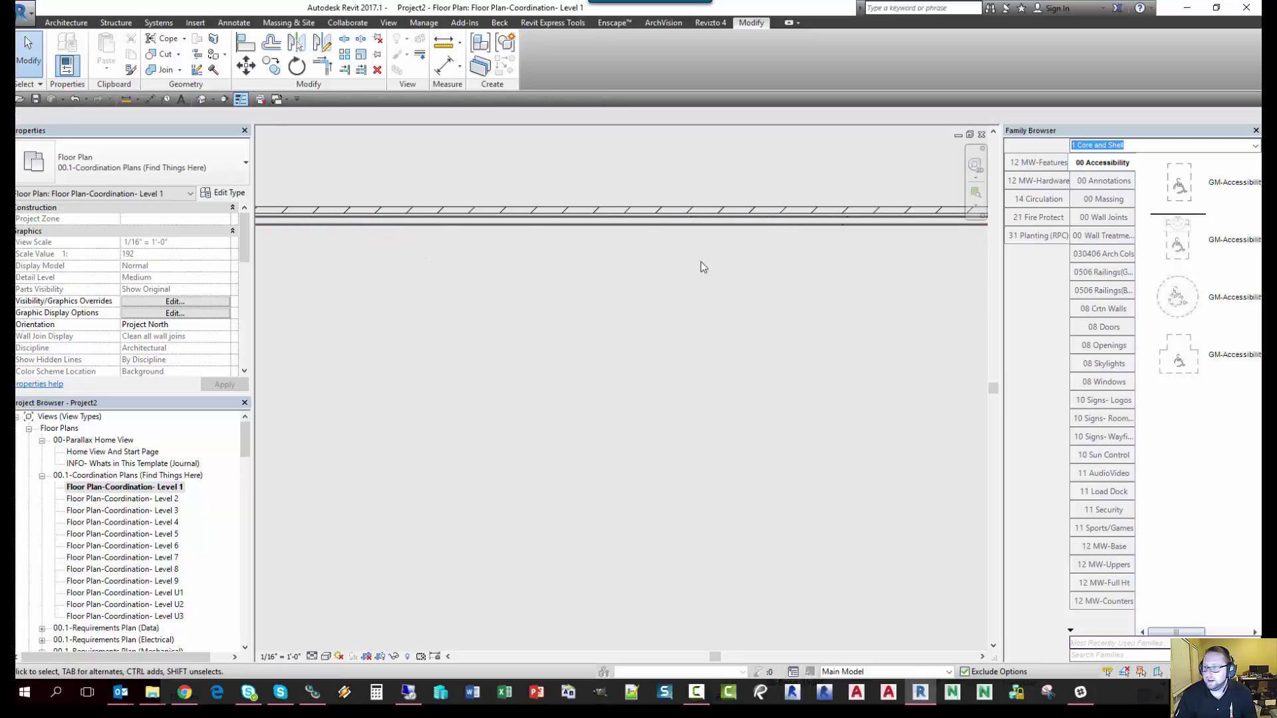
- Place a 08-WINDOW(GM)-DOUBLE-WH window of type DOUBLE- 6060 (CASEMENT/CASEMENT) from the Family Browser in the joined walls
{"action": "left_click", "coordinate": [1103, 382]}
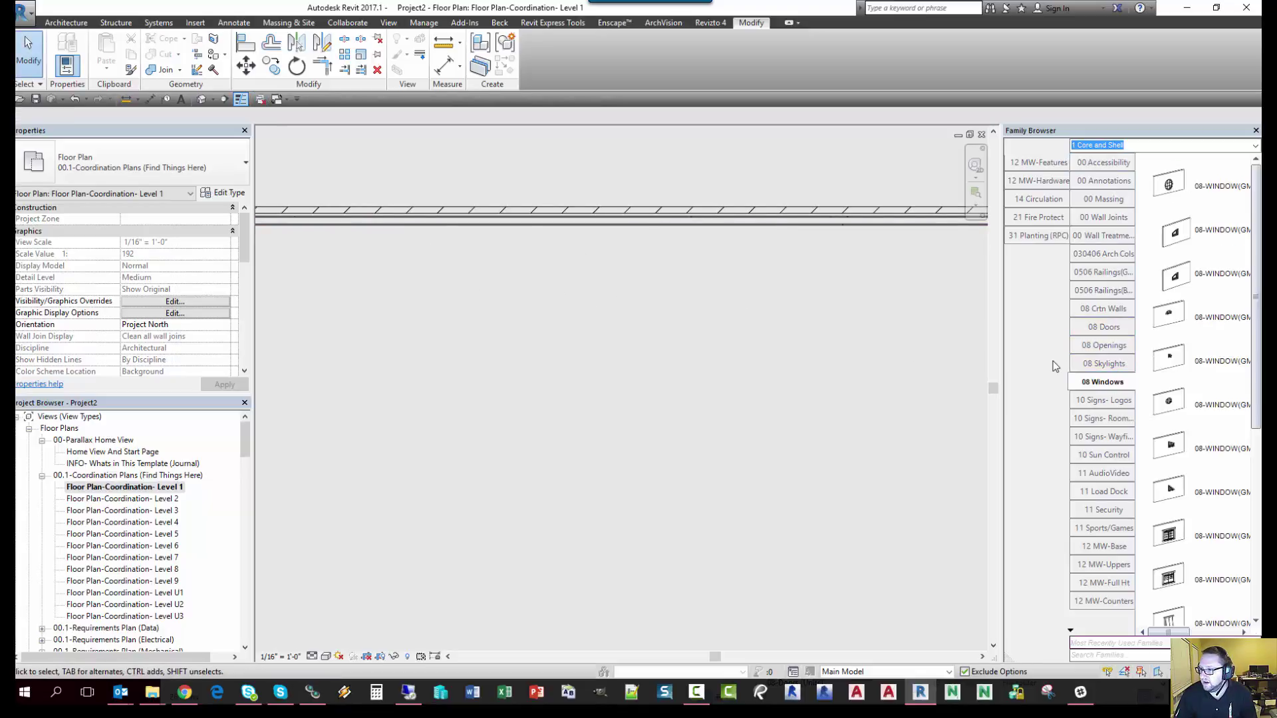
{"action": "scroll", "coordinate": [1197, 473], "scroll_direction": "down", "scroll_amount": 2}
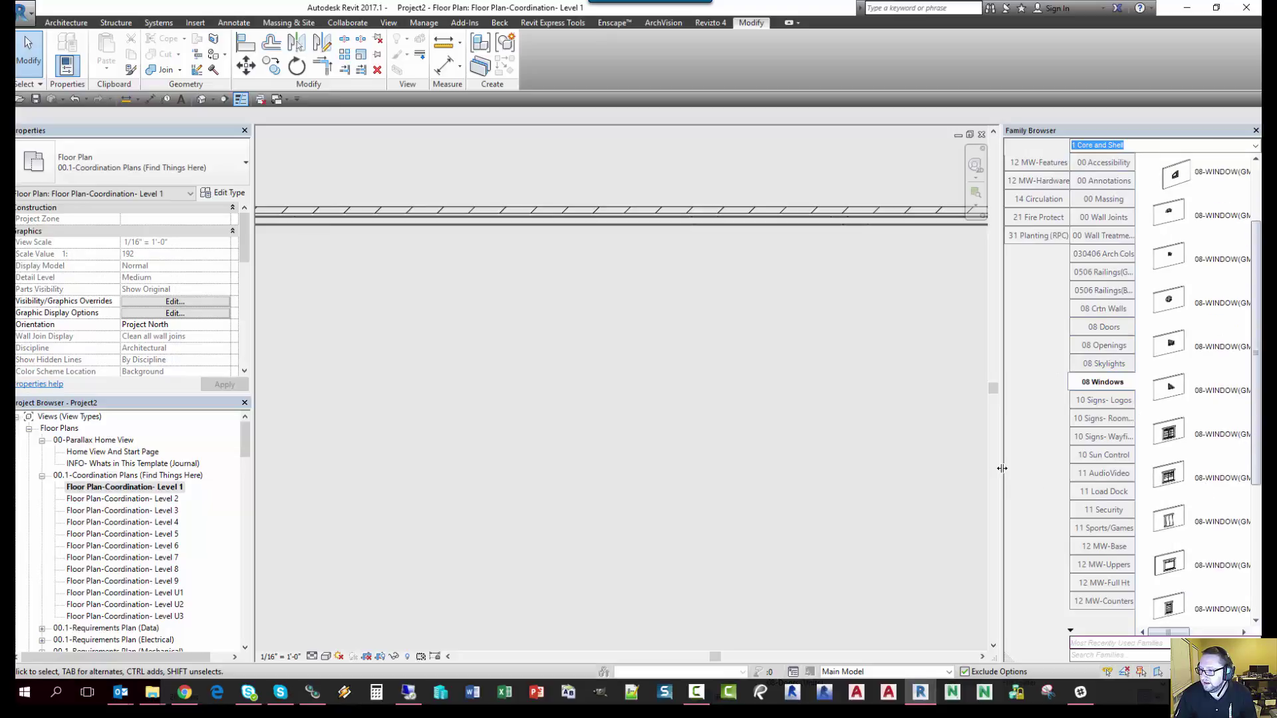
{"action": "left_click_drag", "start_coordinate": [1002, 468], "coordinate": [902, 465]}
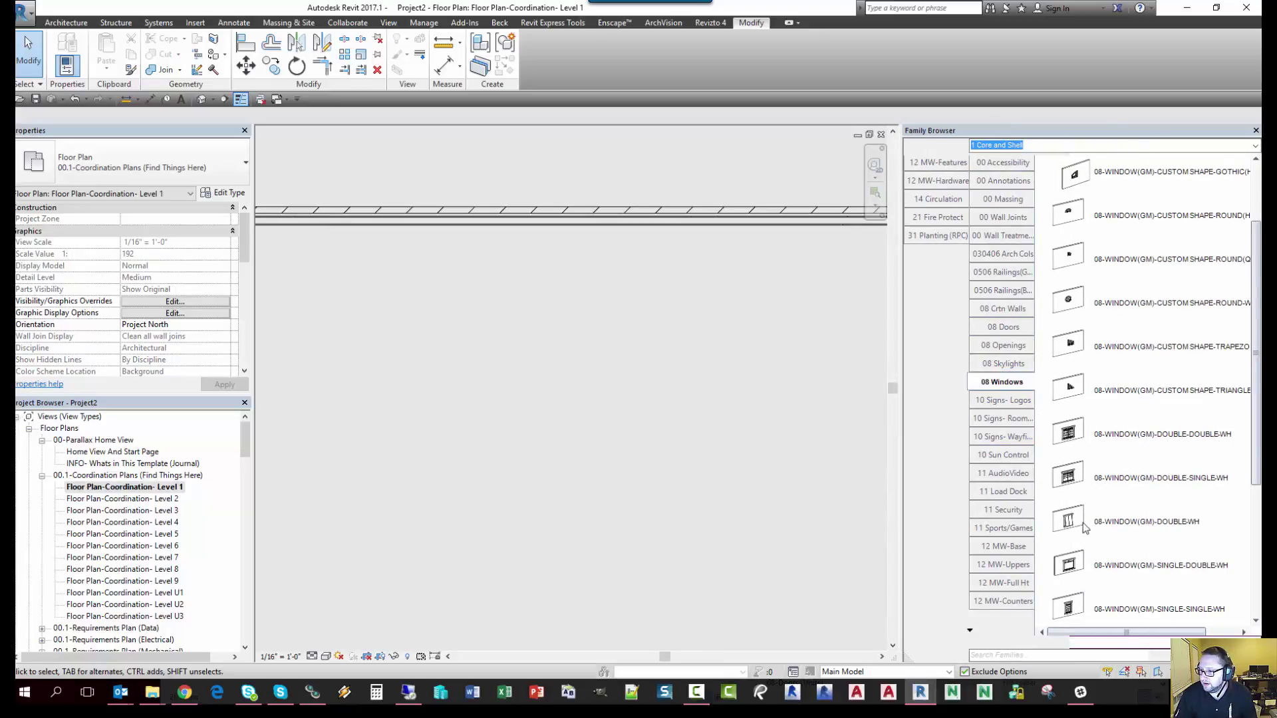
{"action": "left_click_drag", "start_coordinate": [770, 463], "coordinate": [604, 372]}
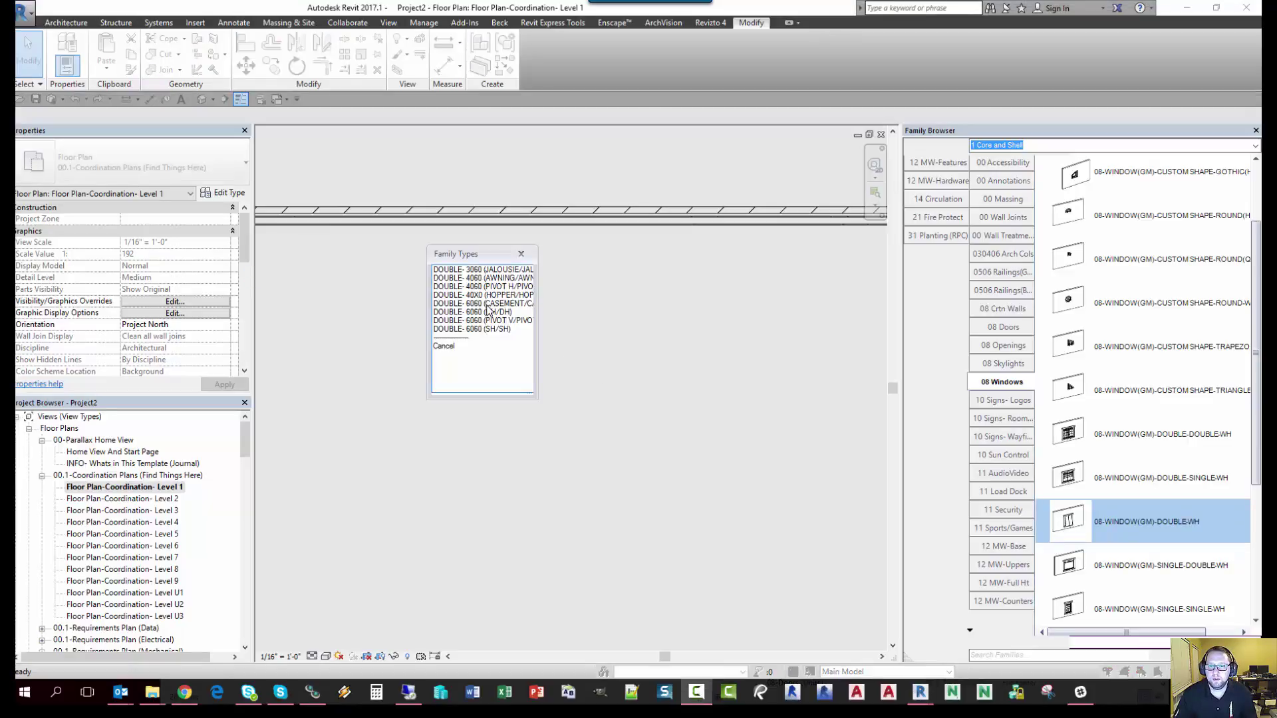
{"action": "left_click", "coordinate": [497, 303]}
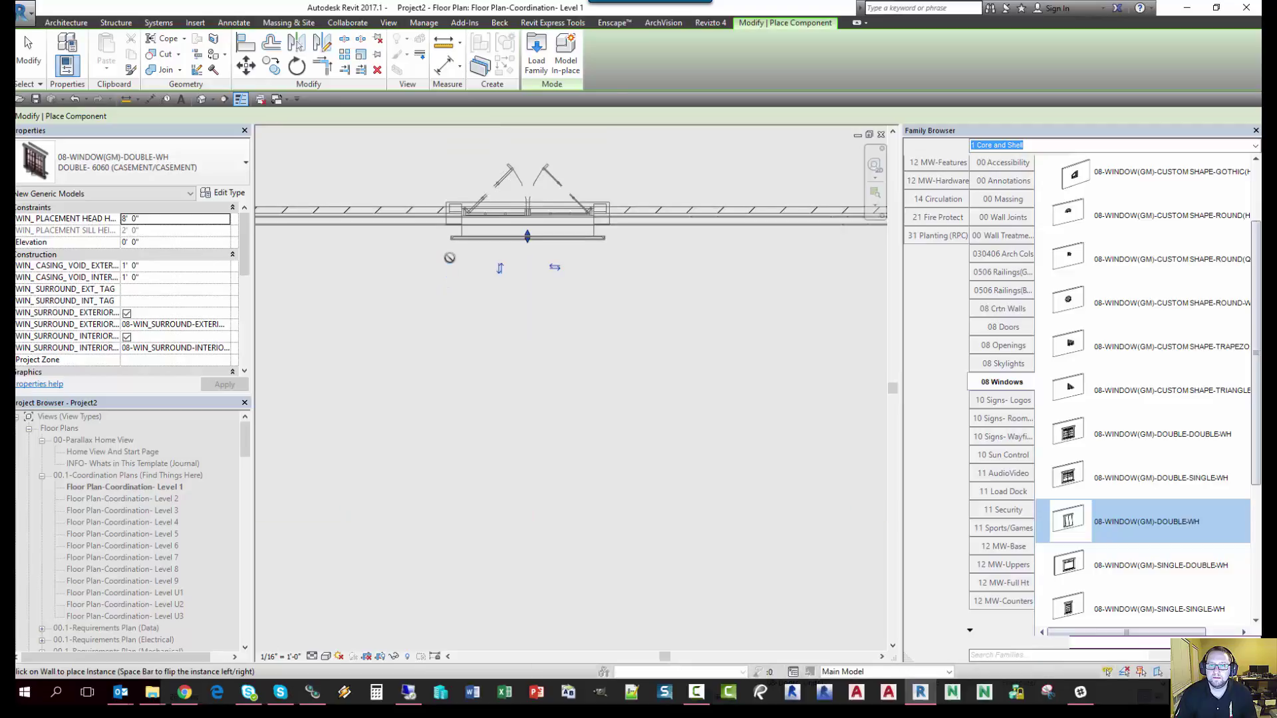
{"action": "key", "text": "Escape"}
- Set the placed casement window's combined wall thickness to 10"
{"action": "scroll", "coordinate": [433, 166], "scroll_direction": "up", "scroll_amount": 3}
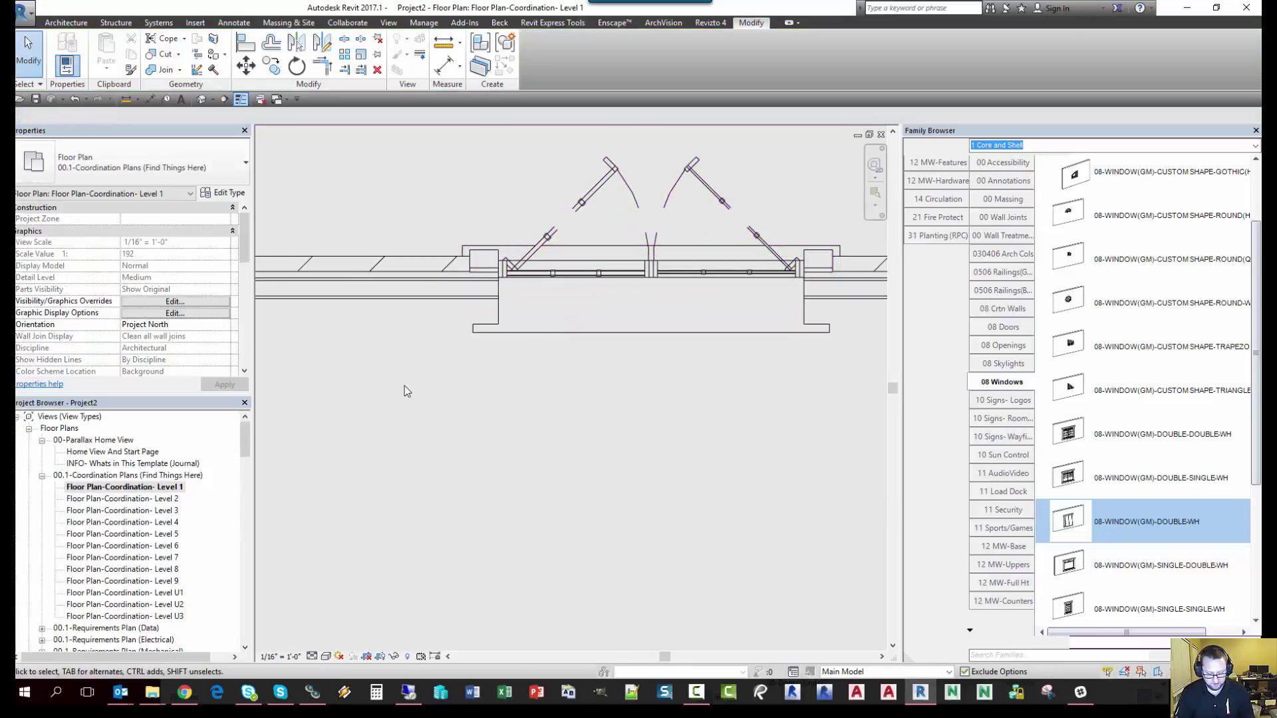
{"action": "left_click", "coordinate": [479, 326]}
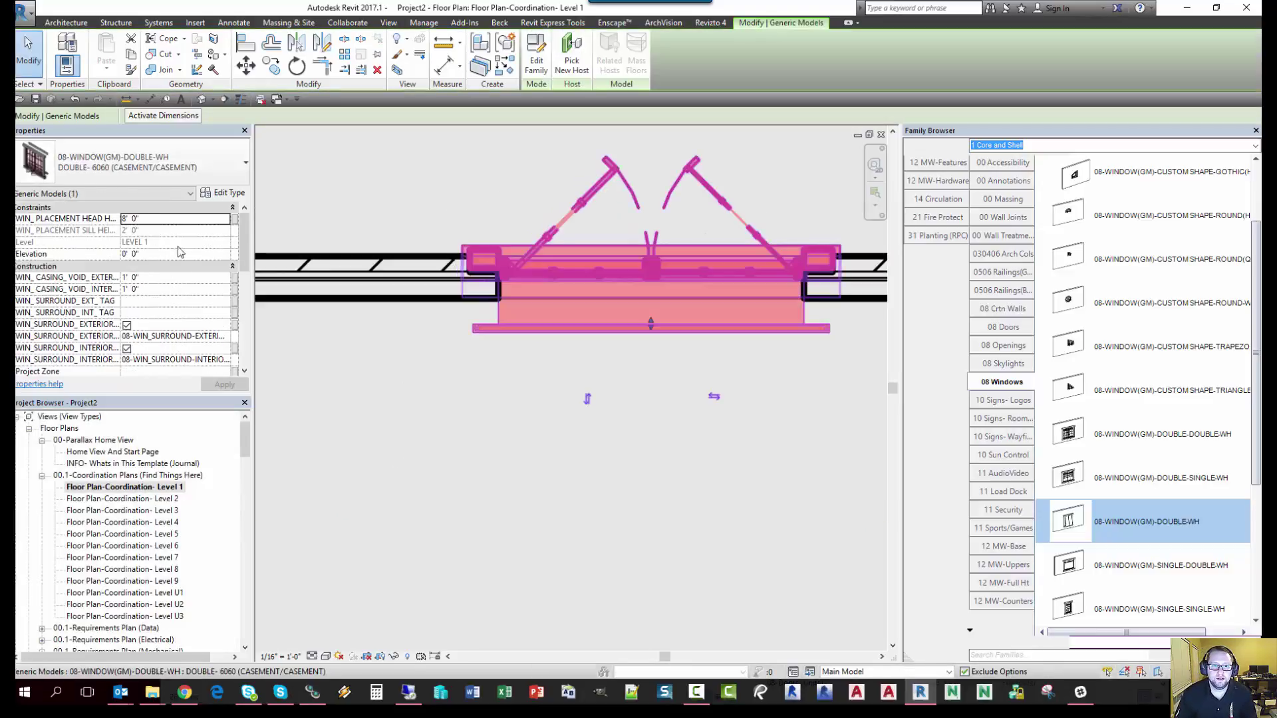
{"action": "scroll", "coordinate": [170, 280], "scroll_direction": "down", "scroll_amount": 3}
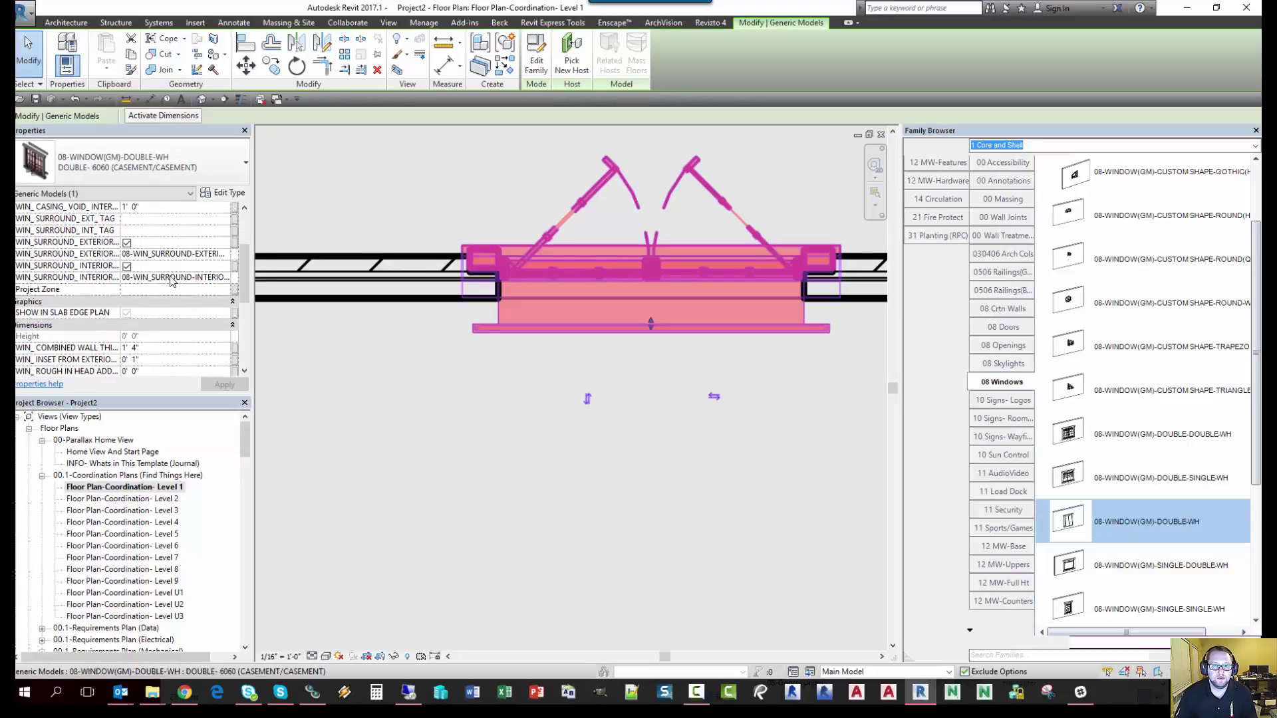
{"action": "left_click", "coordinate": [160, 313]}
{"action": "type", "text": "10\""}
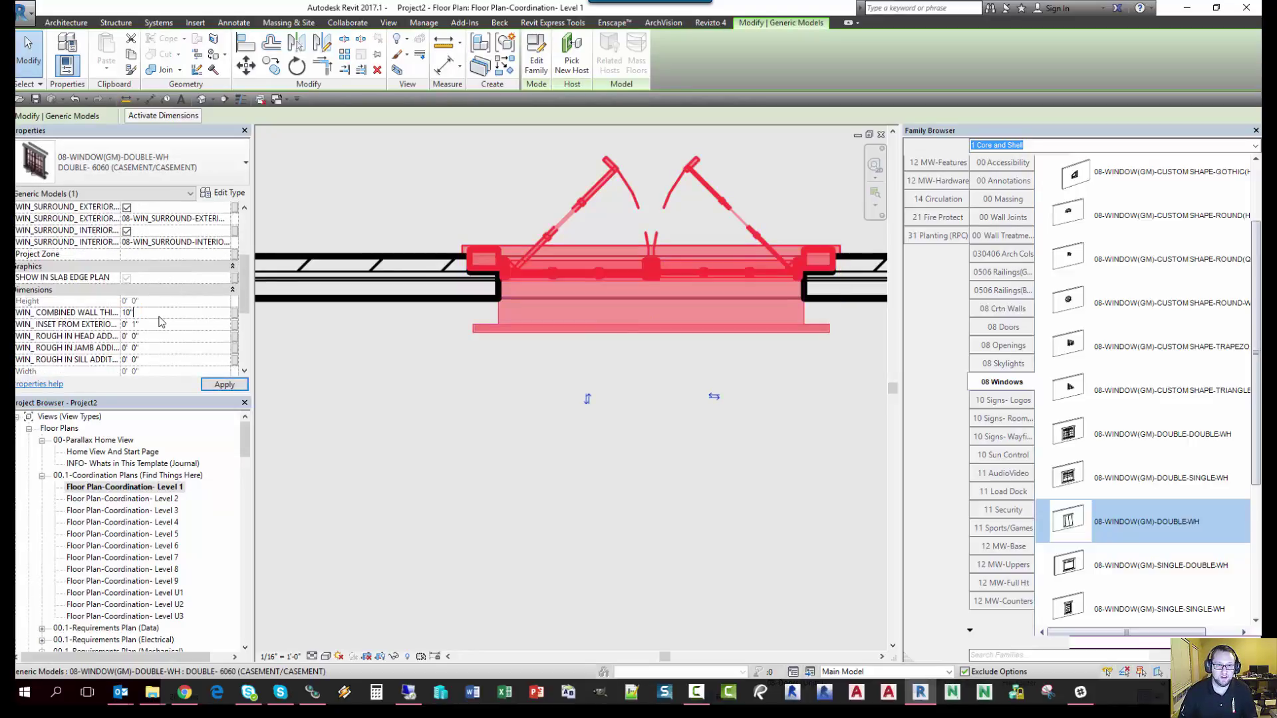
{"action": "left_click", "coordinate": [544, 321]}
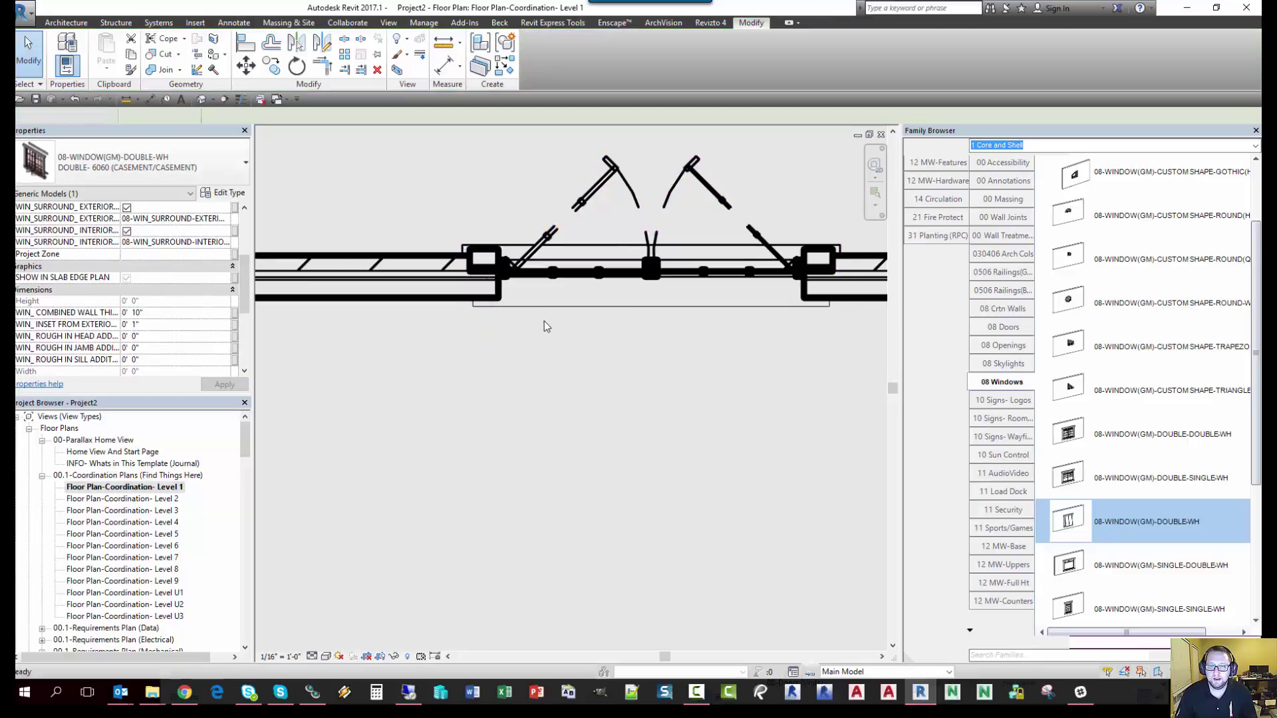
- Open the type properties of the window's nested exterior surround, 08-WIN_SURROUND-EXTERIOR-FULL_01
{"action": "scroll", "coordinate": [459, 313], "scroll_direction": "up", "scroll_amount": 2}
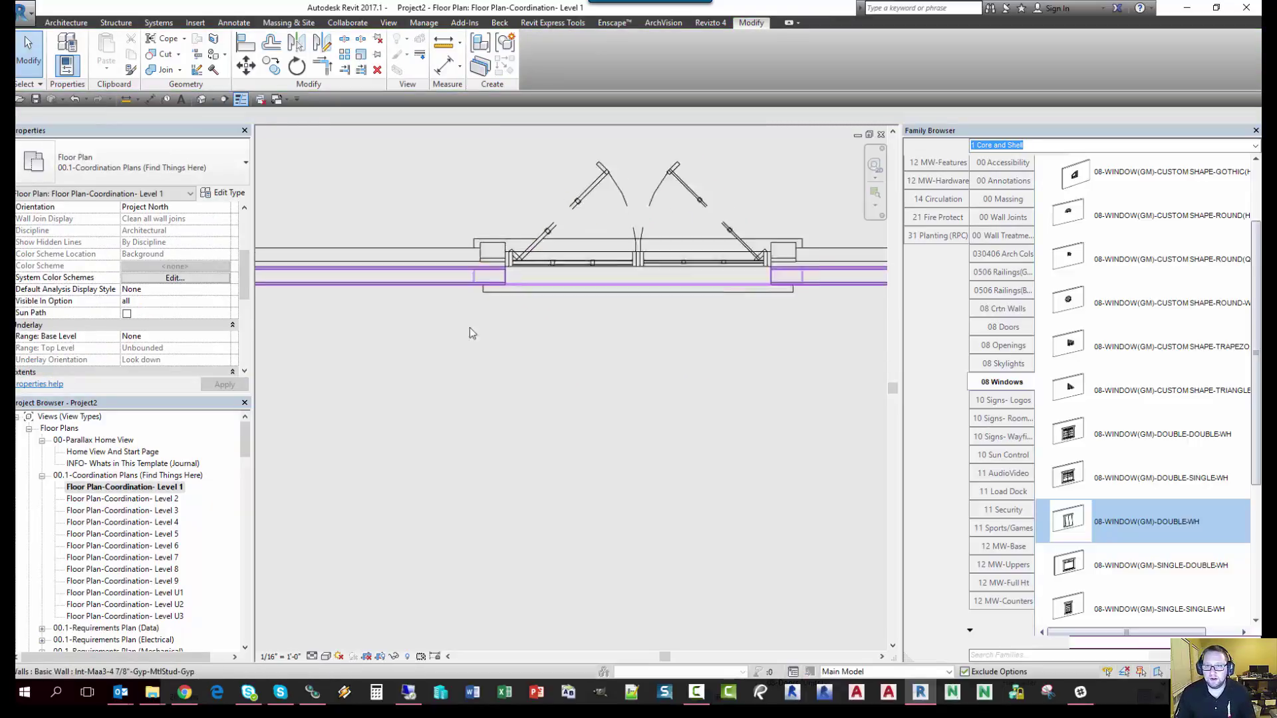
{"action": "left_click", "coordinate": [501, 238]}
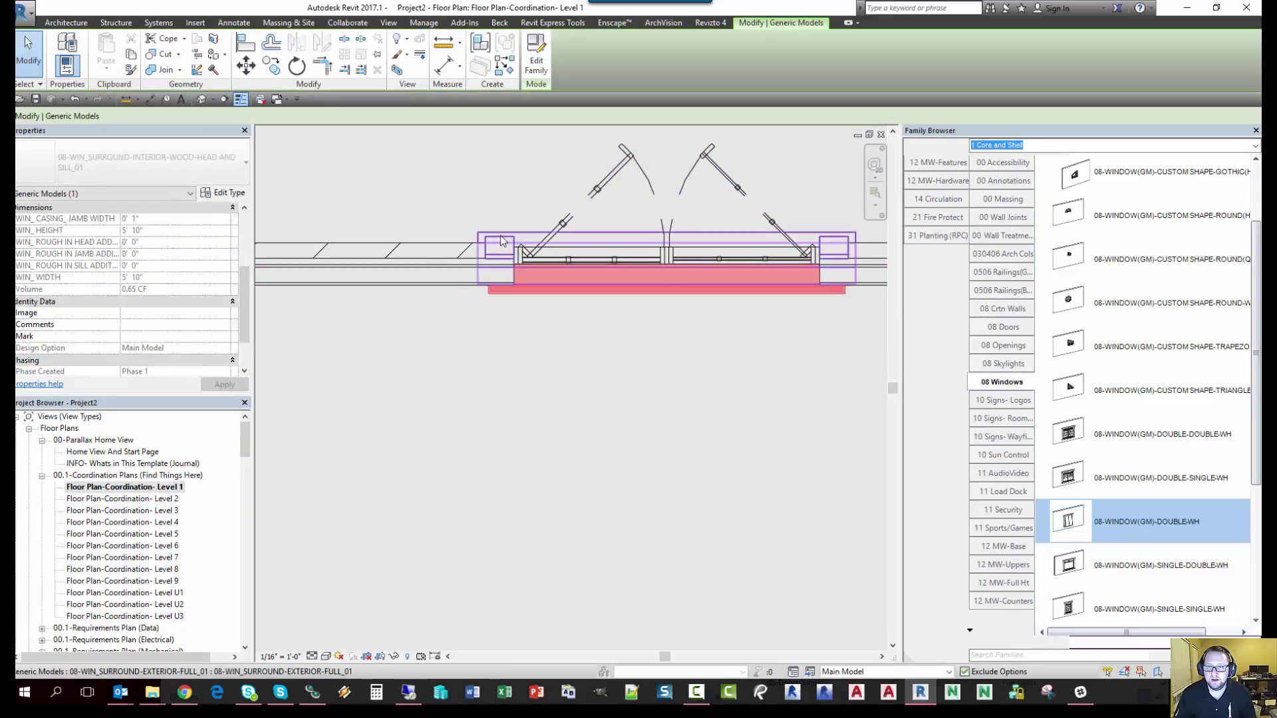
{"action": "left_click", "coordinate": [500, 235]}
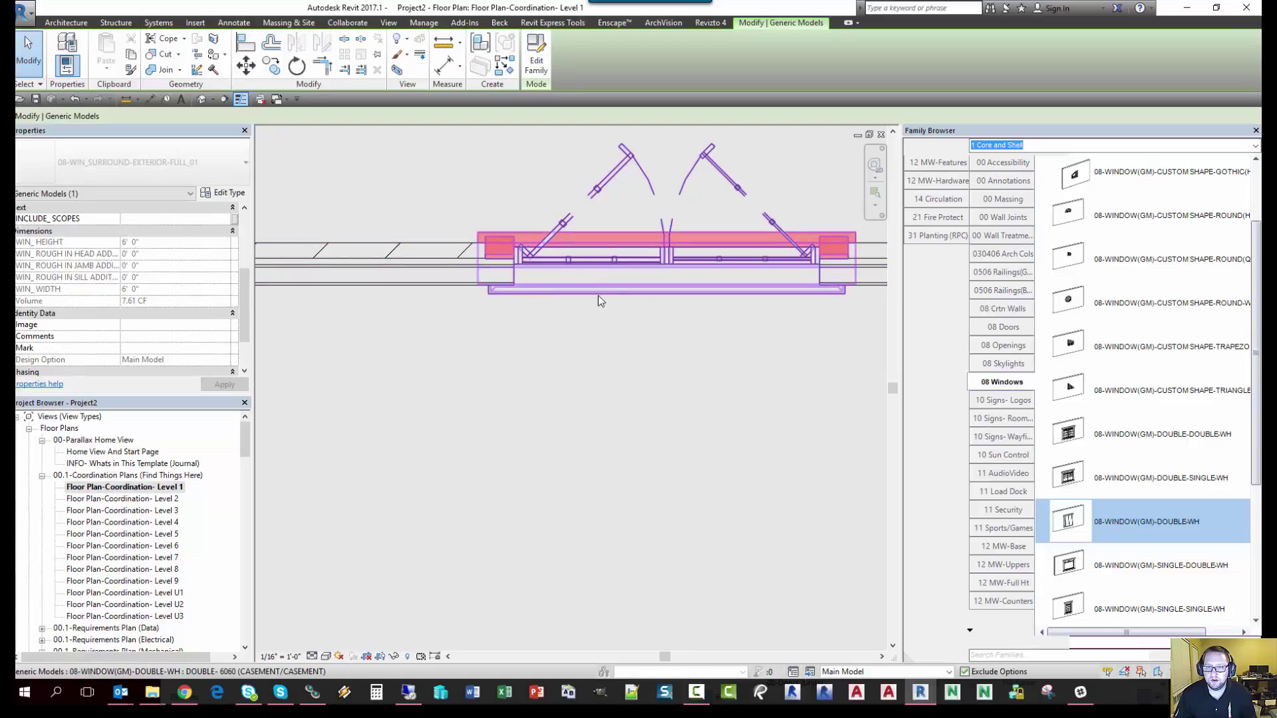
{"action": "middle_click_drag", "start_coordinate": [489, 341], "coordinate": [413, 339]}
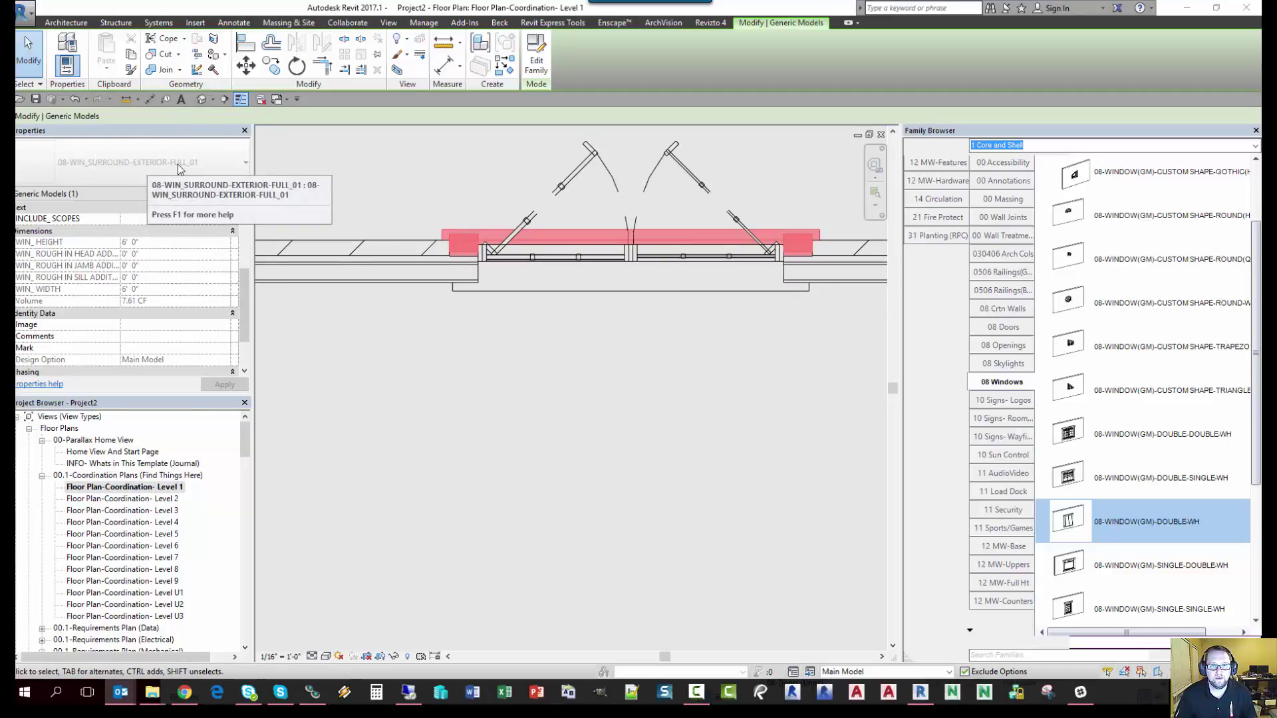
{"action": "left_click", "coordinate": [228, 193]}
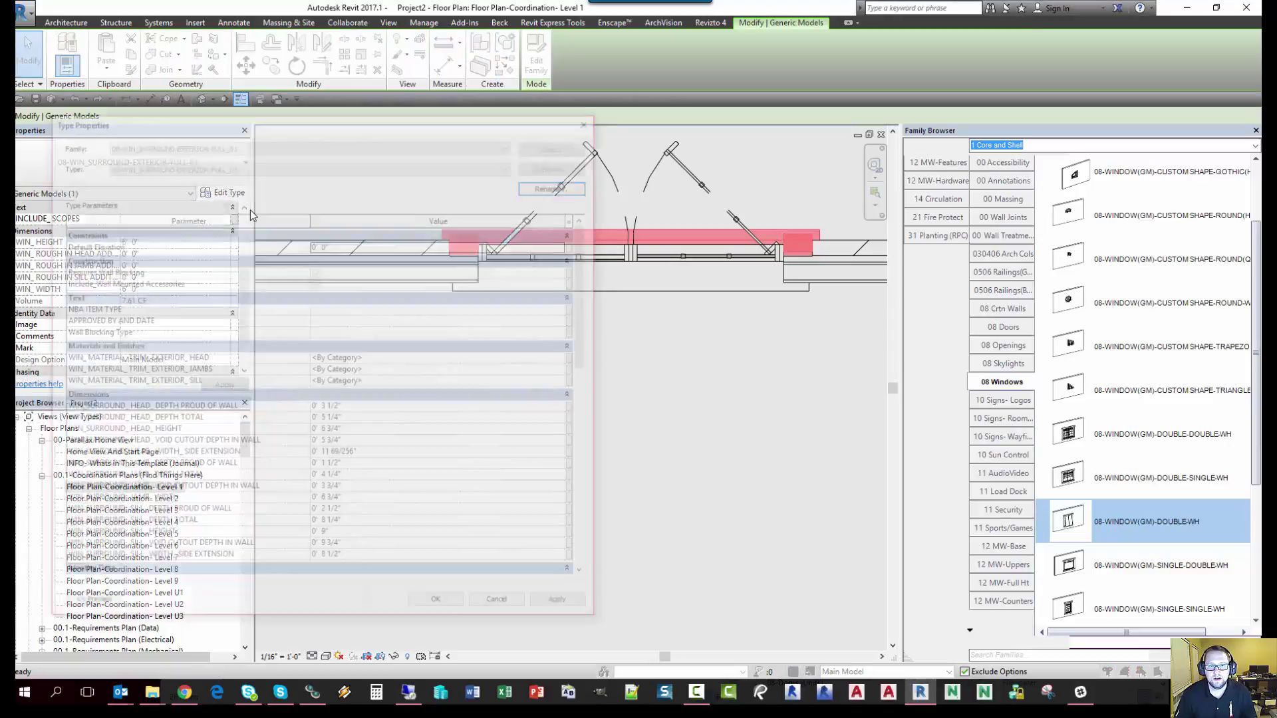
{"action": "left_click_drag", "start_coordinate": [302, 112], "coordinate": [382, 39]}
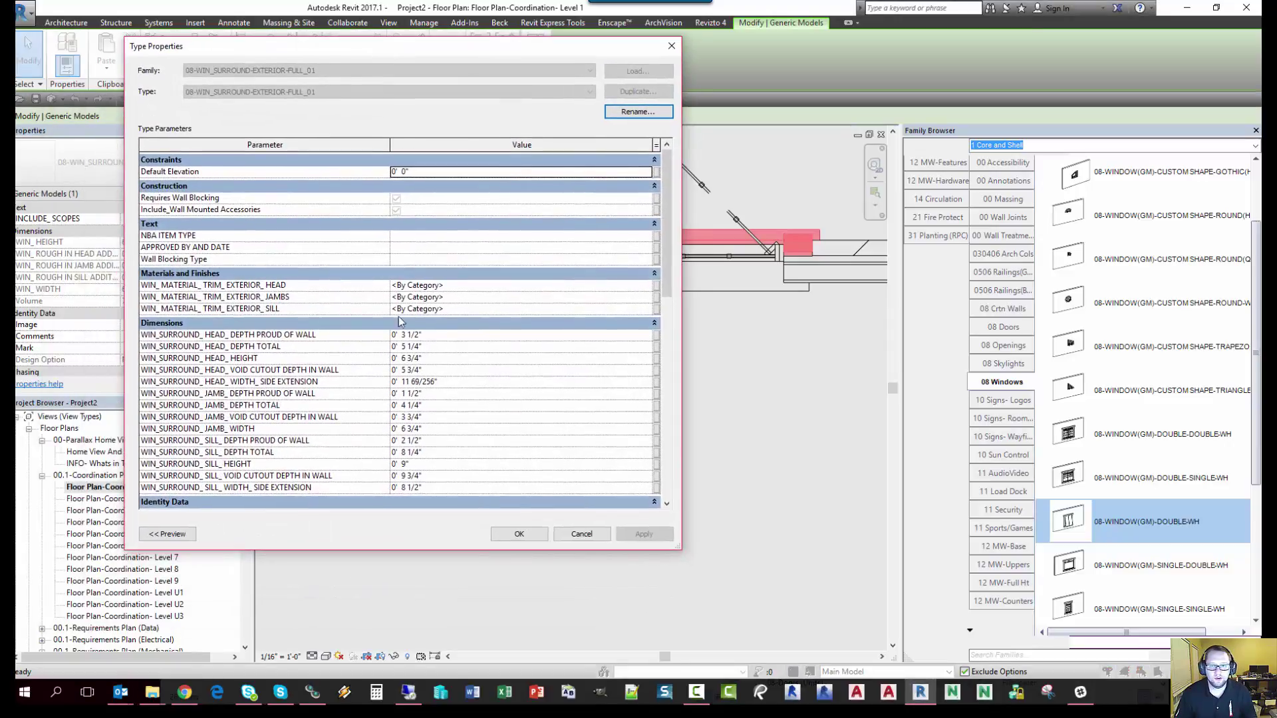
- Set the surround head's depth proud of wall and total depth to 2 1/2", its height to 6" and its void cutout depth to 0"
{"action": "left_click", "coordinate": [457, 336]}
{"action": "type", "text": "2.5"}
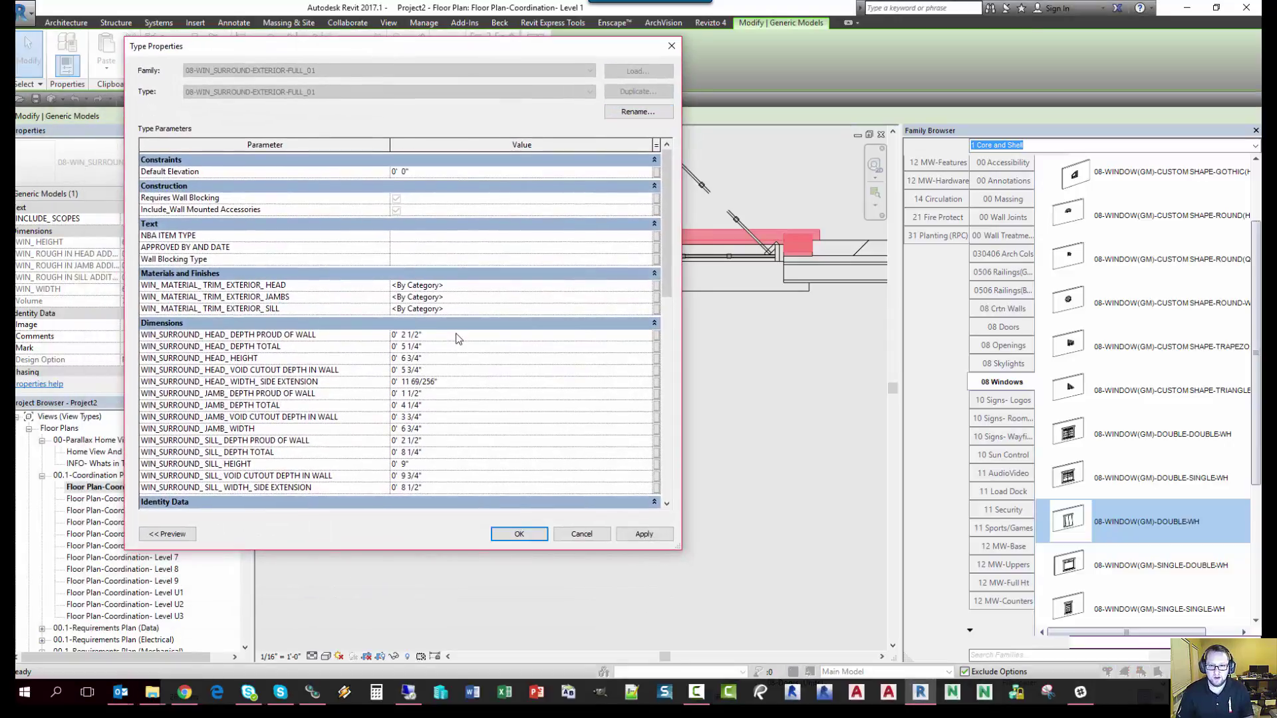
{"action": "key", "text": "ctrl+c"}
{"action": "left_click", "coordinate": [446, 347]}
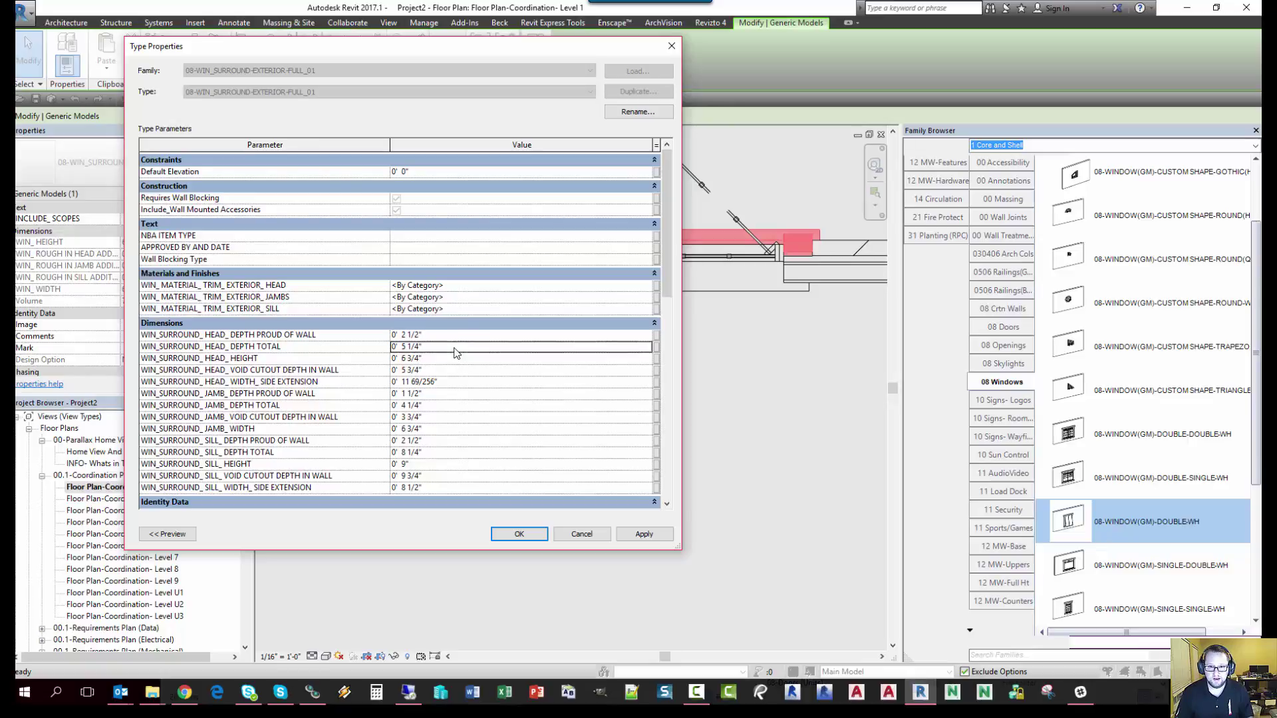
{"action": "key", "text": "ctrl+v"}
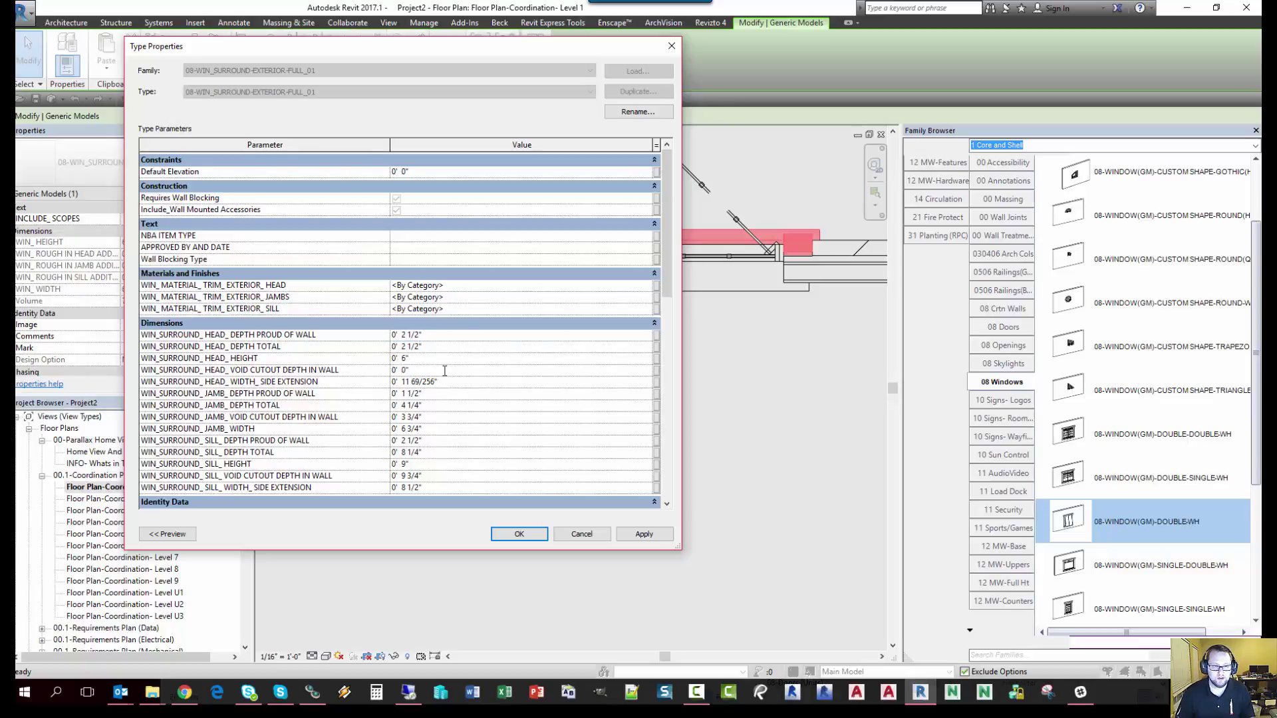
- Set head and sill side extensions, jamb width and sill height to 6", jamb depths to 1", jamb void cutout to 0", sill depths to 2 1/2"
{"action": "left_click", "coordinate": [456, 385]}
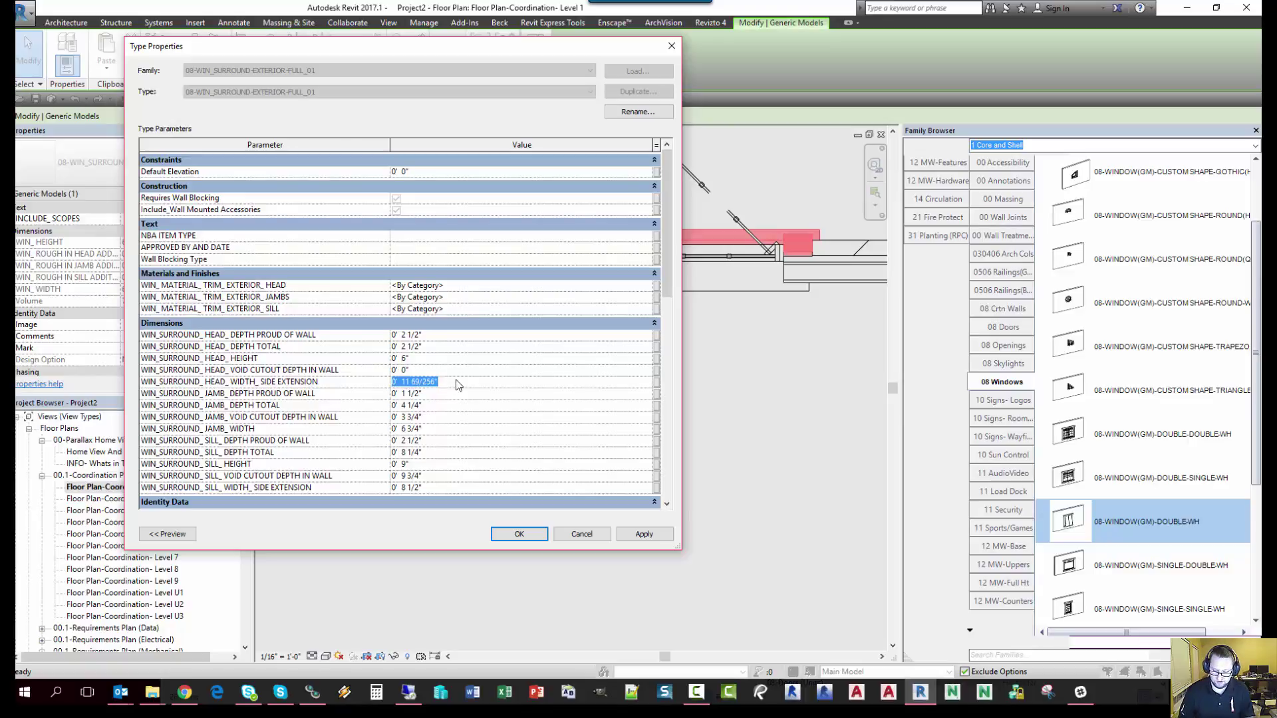
{"action": "type", "text": "6"}
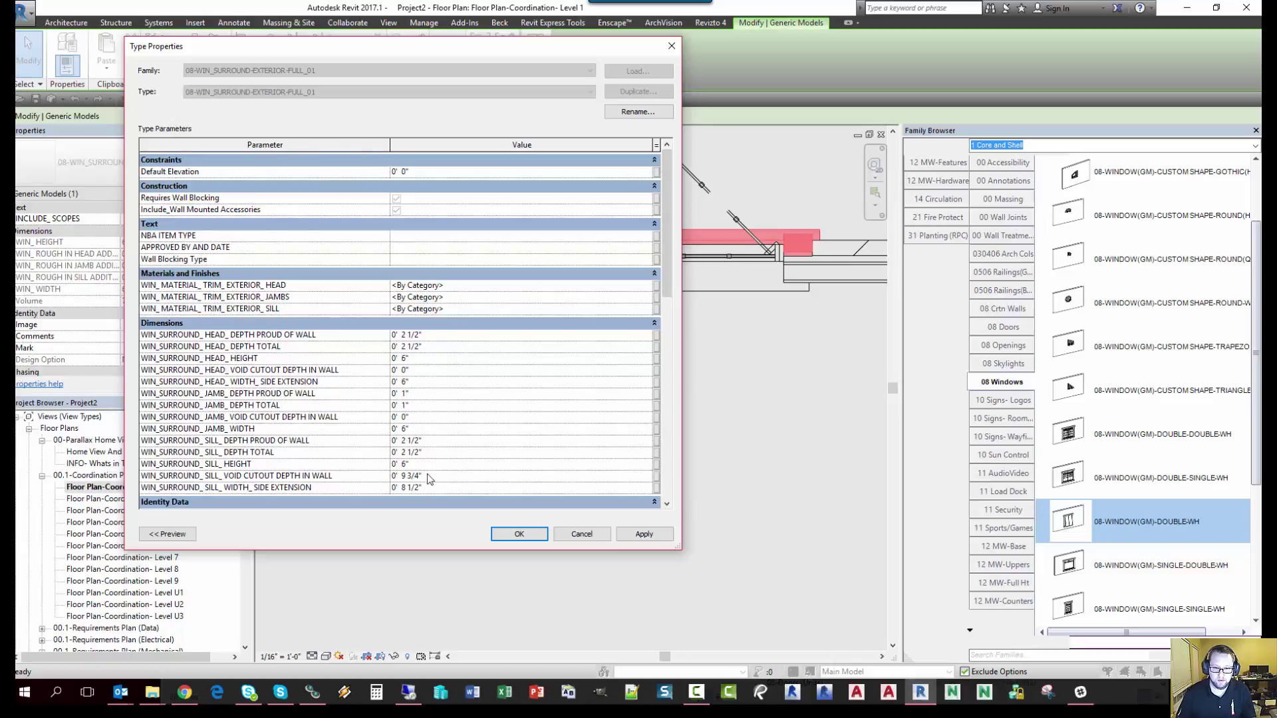
{"action": "left_click", "coordinate": [262, 476]}
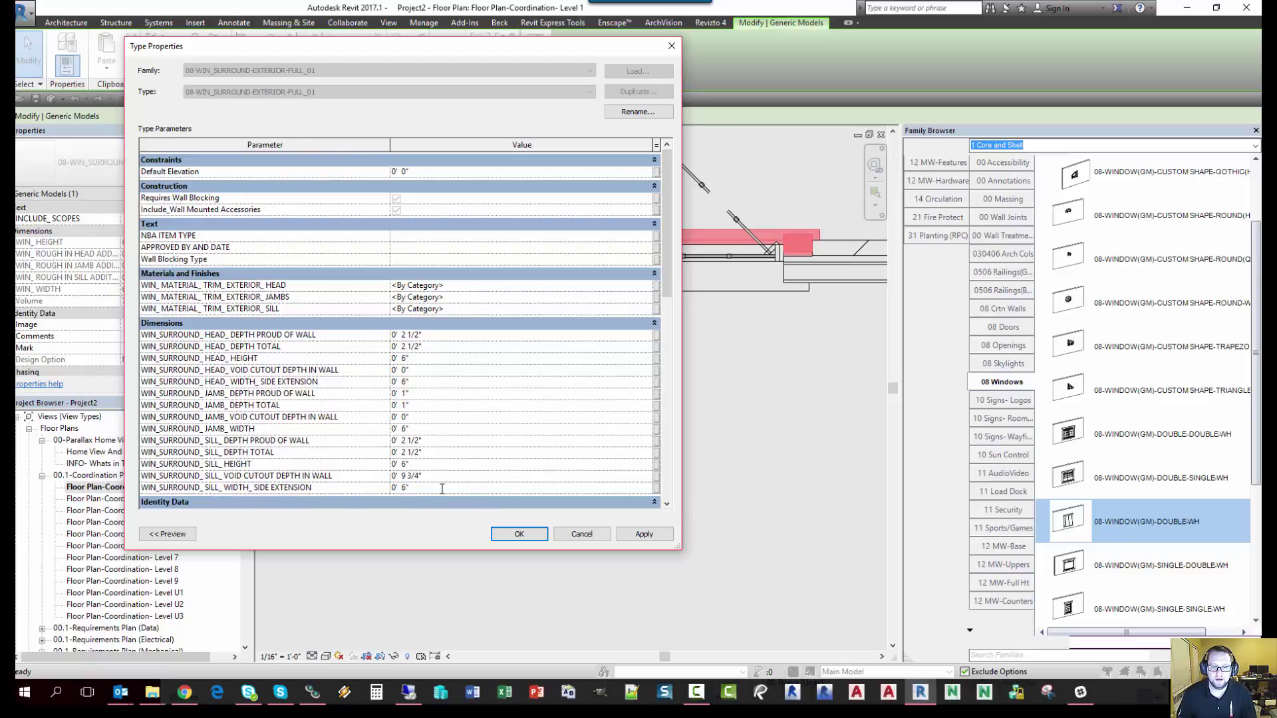
{"action": "key", "text": "Return"}
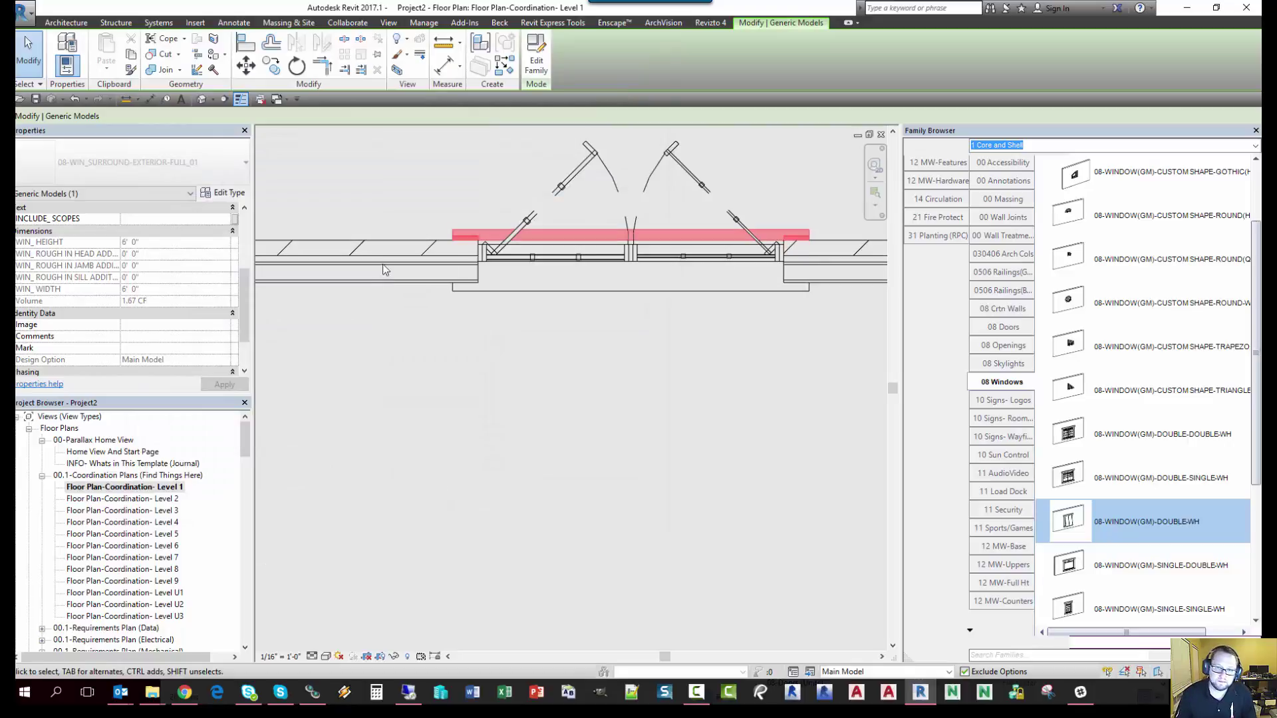
- Examine how the resized exterior surround meets the brick and stud walls at the window opening in plan
{"action": "left_click", "coordinate": [427, 318]}
{"action": "middle_click_drag", "start_coordinate": [426, 318], "coordinate": [425, 336]}
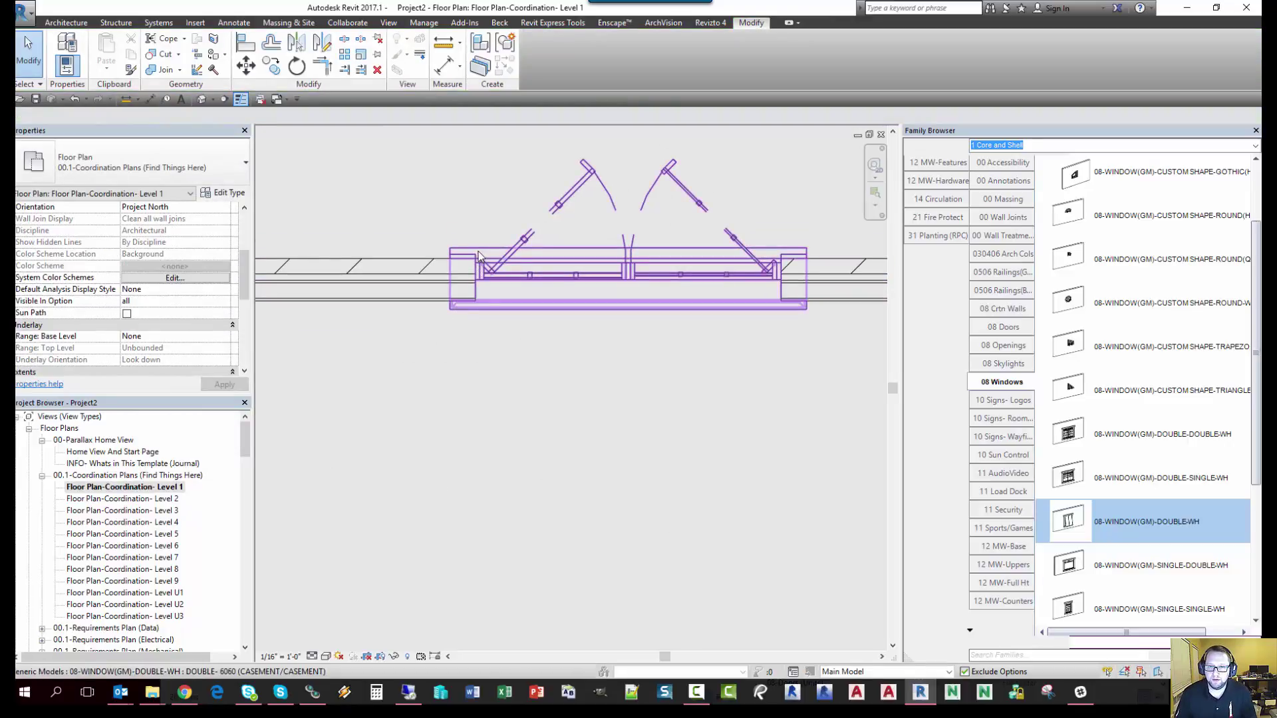
{"action": "left_click", "coordinate": [444, 278]}
{"action": "scroll", "coordinate": [419, 332], "scroll_direction": "up", "scroll_amount": 1}
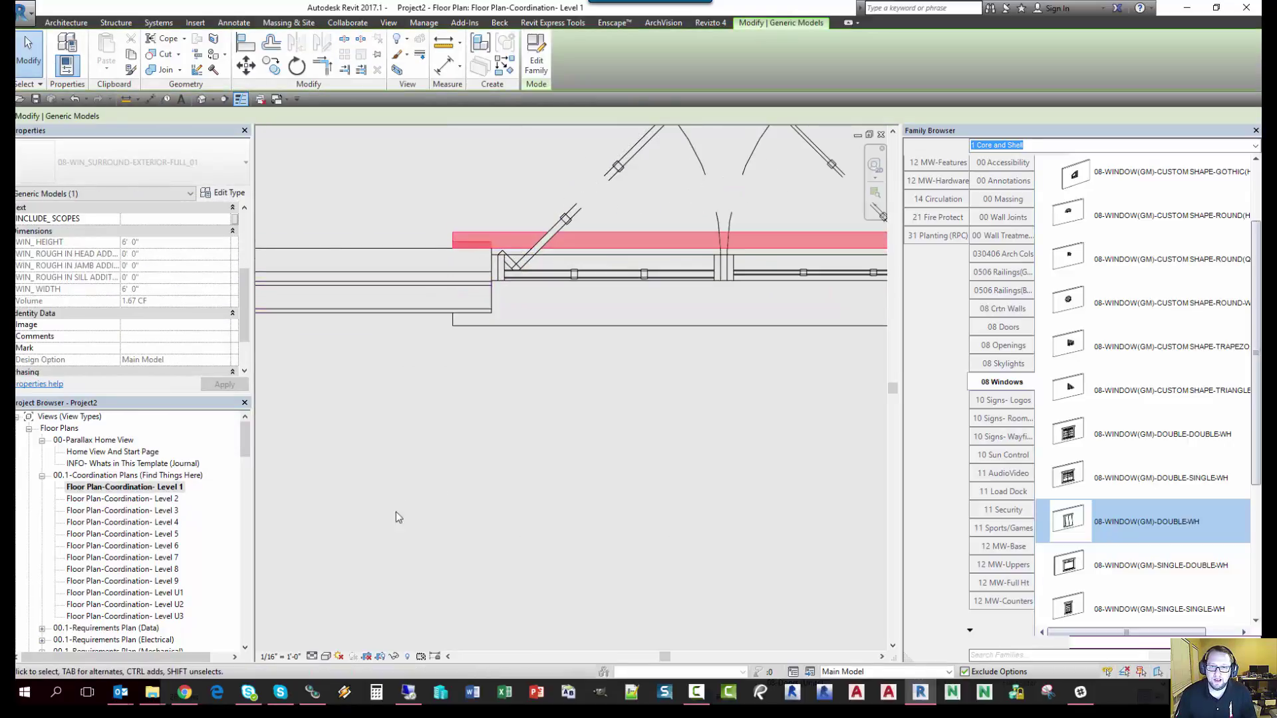
{"action": "scroll", "coordinate": [525, 339], "scroll_direction": "down", "scroll_amount": 2}
{"action": "middle_click_drag", "start_coordinate": [484, 312], "coordinate": [450, 359]}
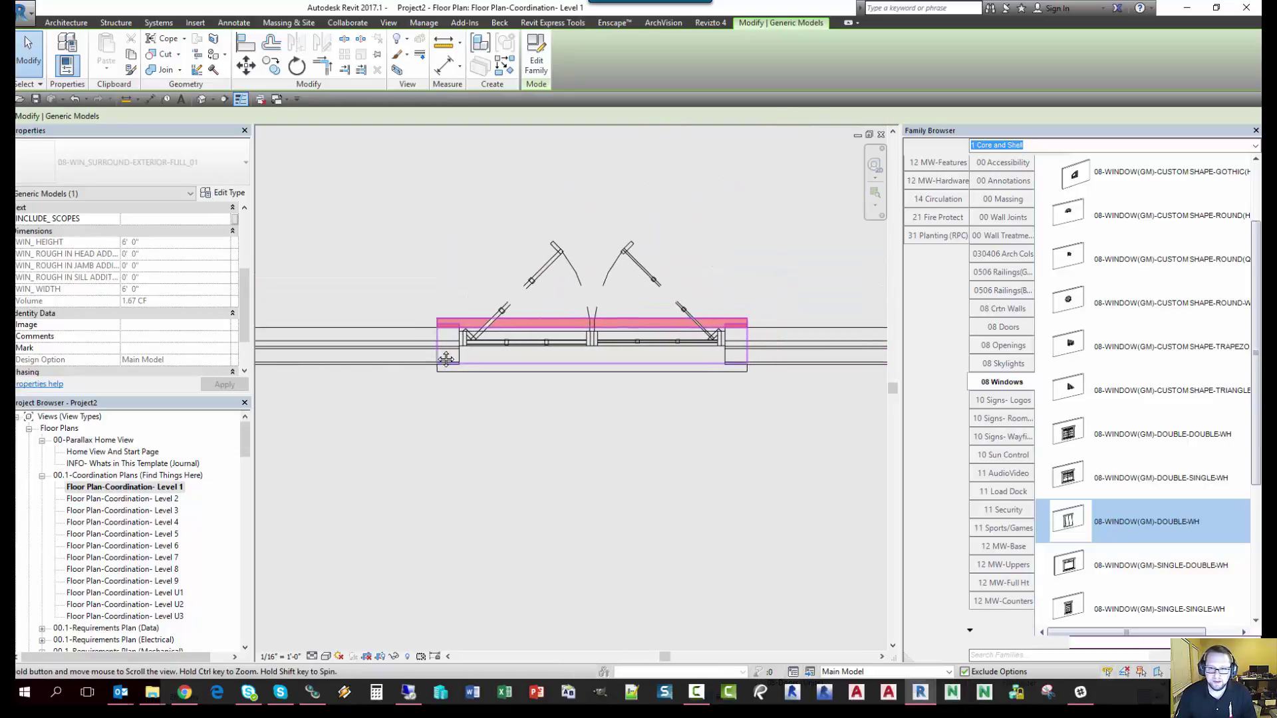
- Check the exterior and interior surrounds against the wall faces at the window in plan
{"action": "scroll", "coordinate": [397, 282], "scroll_direction": "up", "scroll_amount": 1}
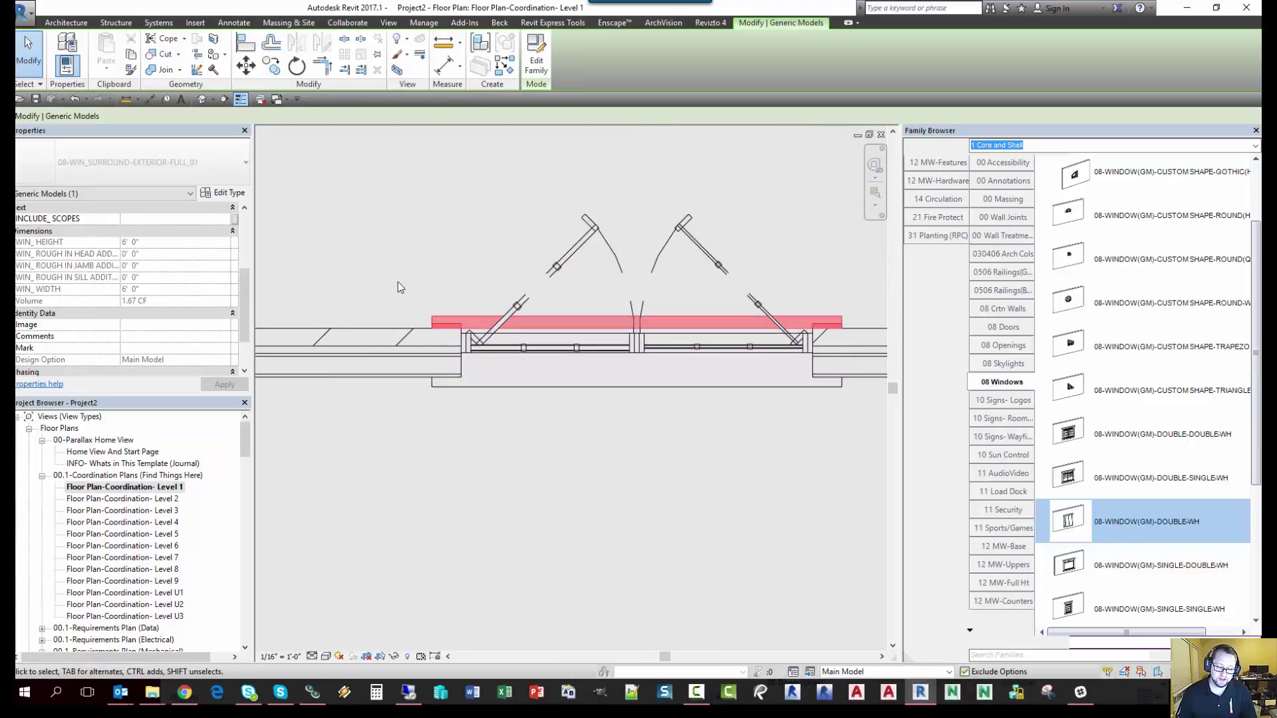
{"action": "key", "text": "Escape"}
{"action": "scroll", "coordinate": [458, 250], "scroll_direction": "down", "scroll_amount": 1}
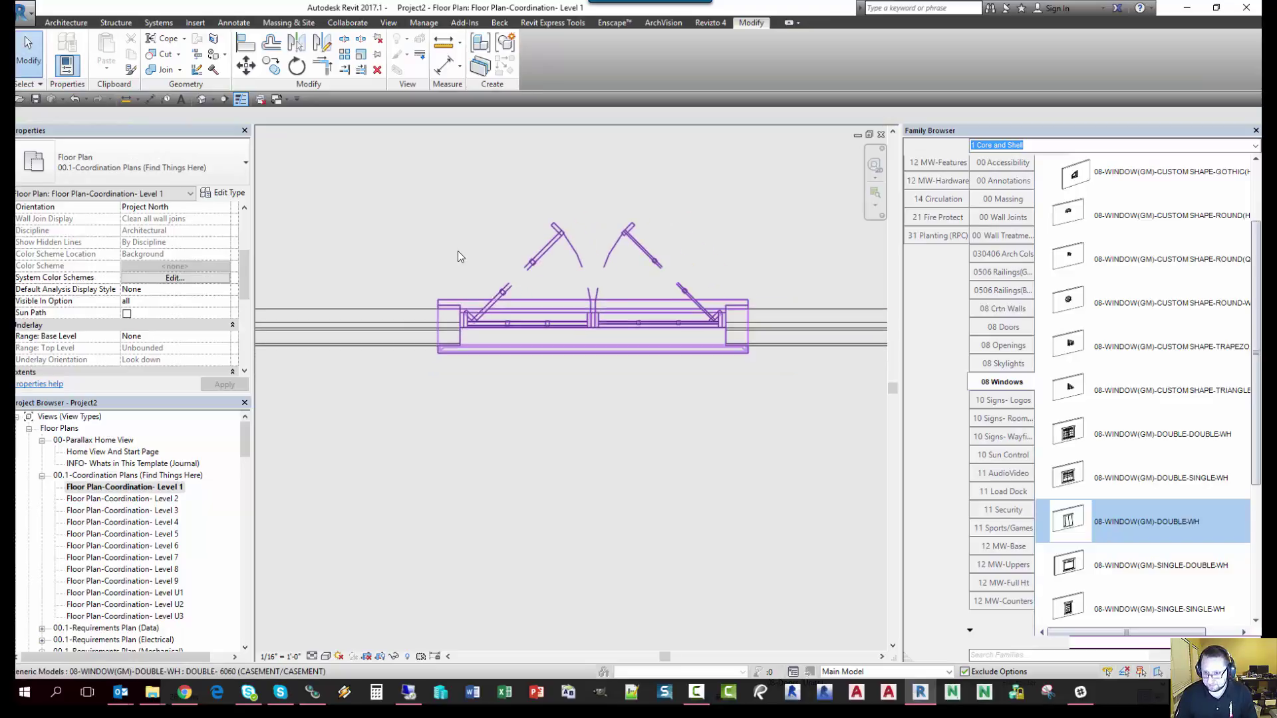
{"action": "left_click", "coordinate": [434, 295]}
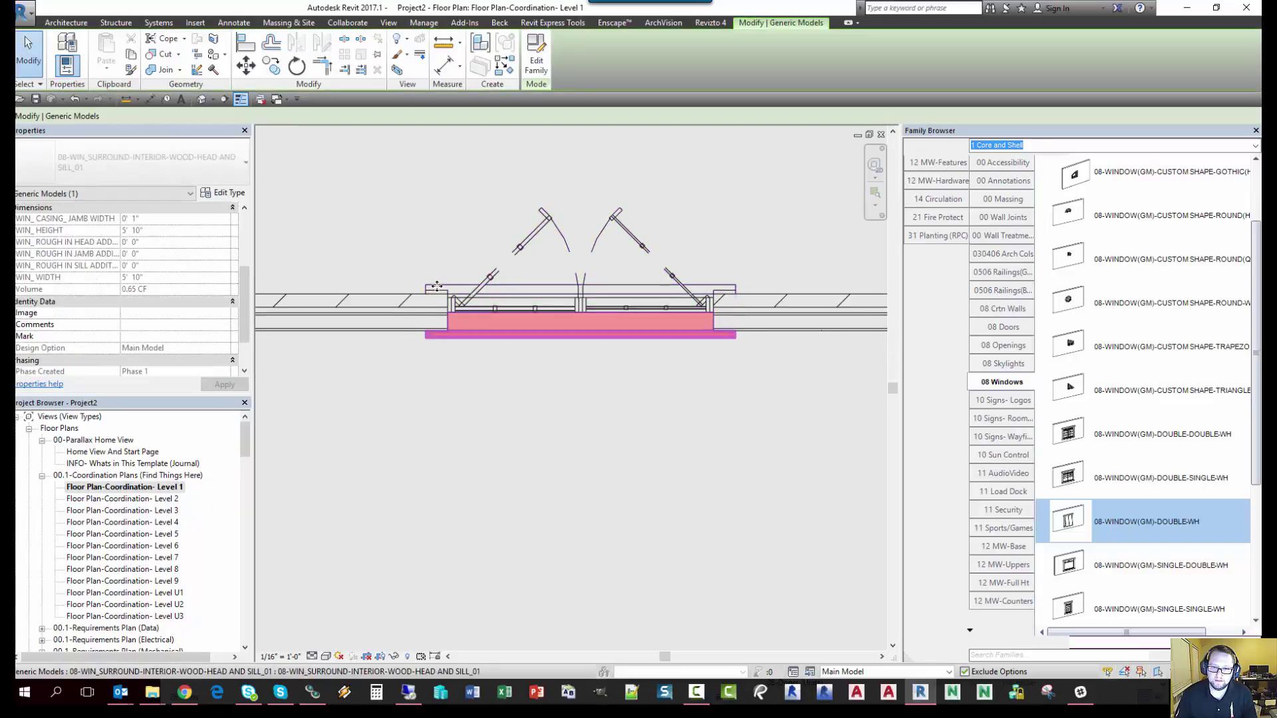
{"action": "scroll", "coordinate": [437, 292], "scroll_direction": "up", "scroll_amount": 1}
{"action": "key", "text": "Escape"}
{"action": "scroll", "coordinate": [446, 302], "scroll_direction": "down", "scroll_amount": 1}
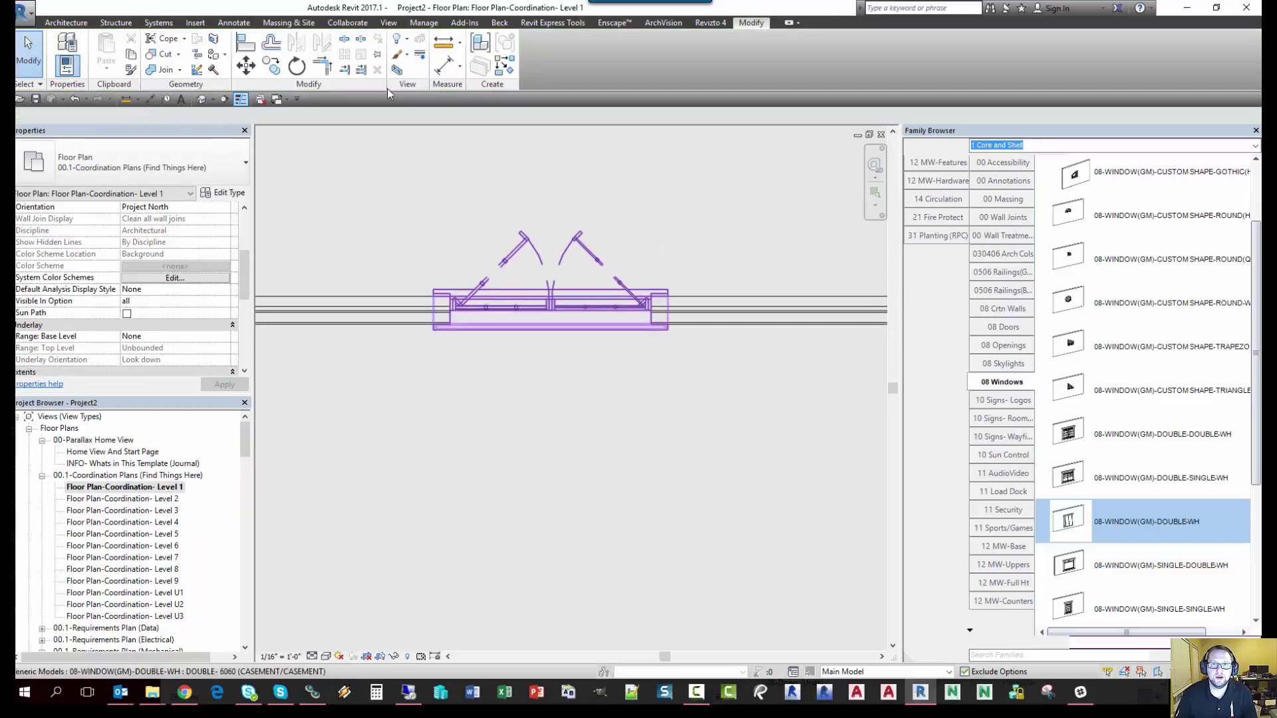
- Cut a vertical section of type A12.xx-Section-Wall through the window's left casement and both walls
{"action": "left_click", "coordinate": [389, 22]}
{"action": "left_click", "coordinate": [452, 53]}
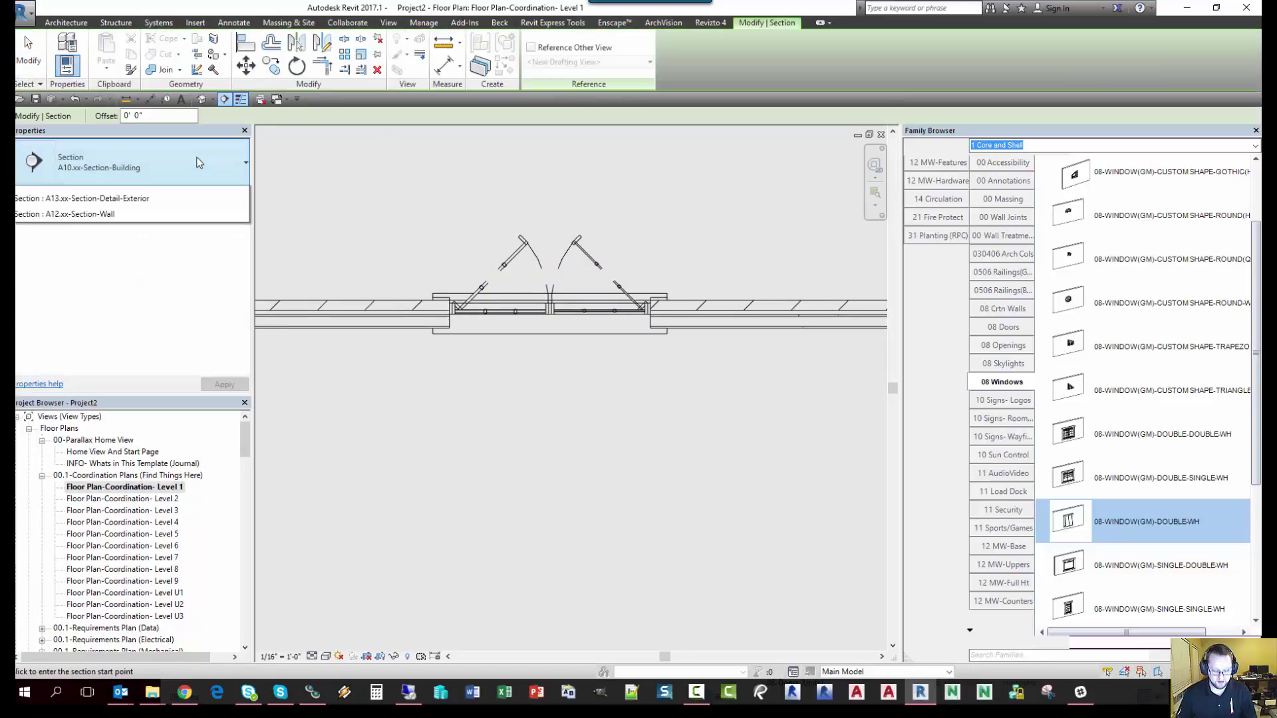
{"action": "left_click", "coordinate": [198, 163]}
{"action": "type", "text": "sec"}
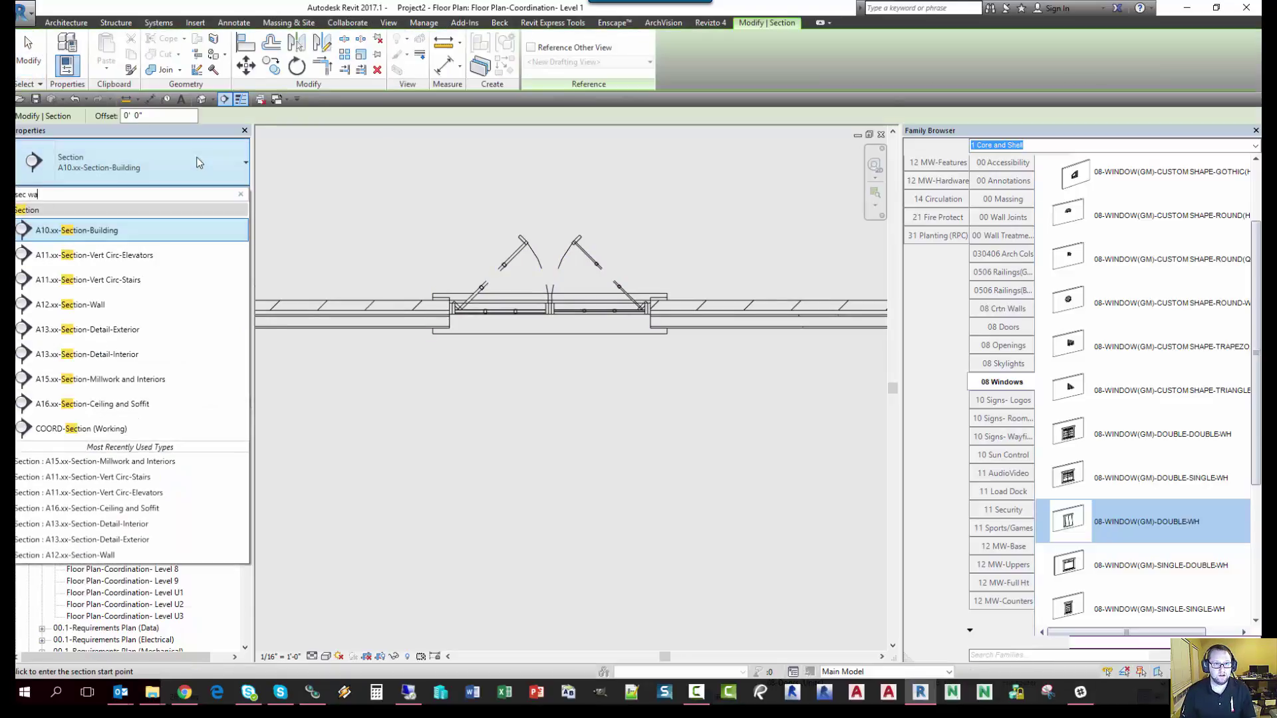
{"action": "type", "text": " wa"}
{"action": "left_click", "coordinate": [106, 229]}
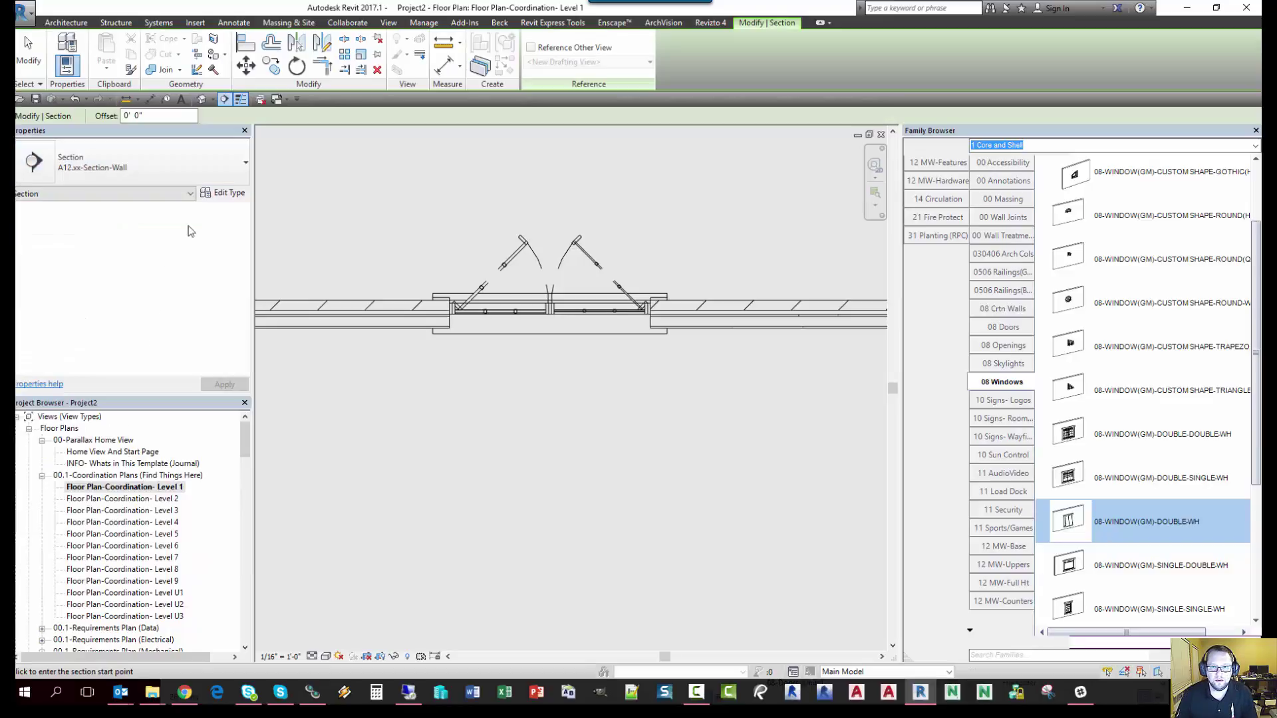
{"action": "left_click", "coordinate": [507, 201]}
{"action": "left_click", "coordinate": [507, 437]}
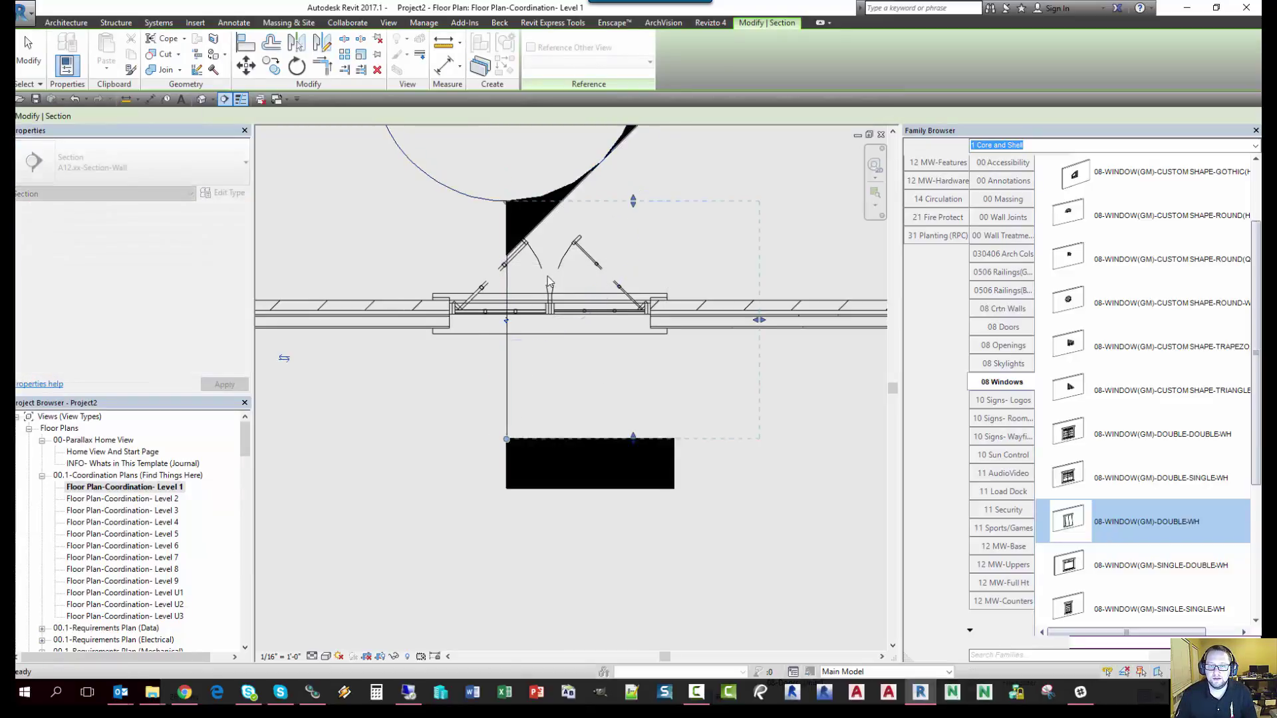
{"action": "key", "text": "Escape"}
- Open the new section's view and examine how the surround sill cuts into the brick and stud walls
{"action": "right_click", "coordinate": [585, 178]}
{"action": "left_click", "coordinate": [625, 253]}
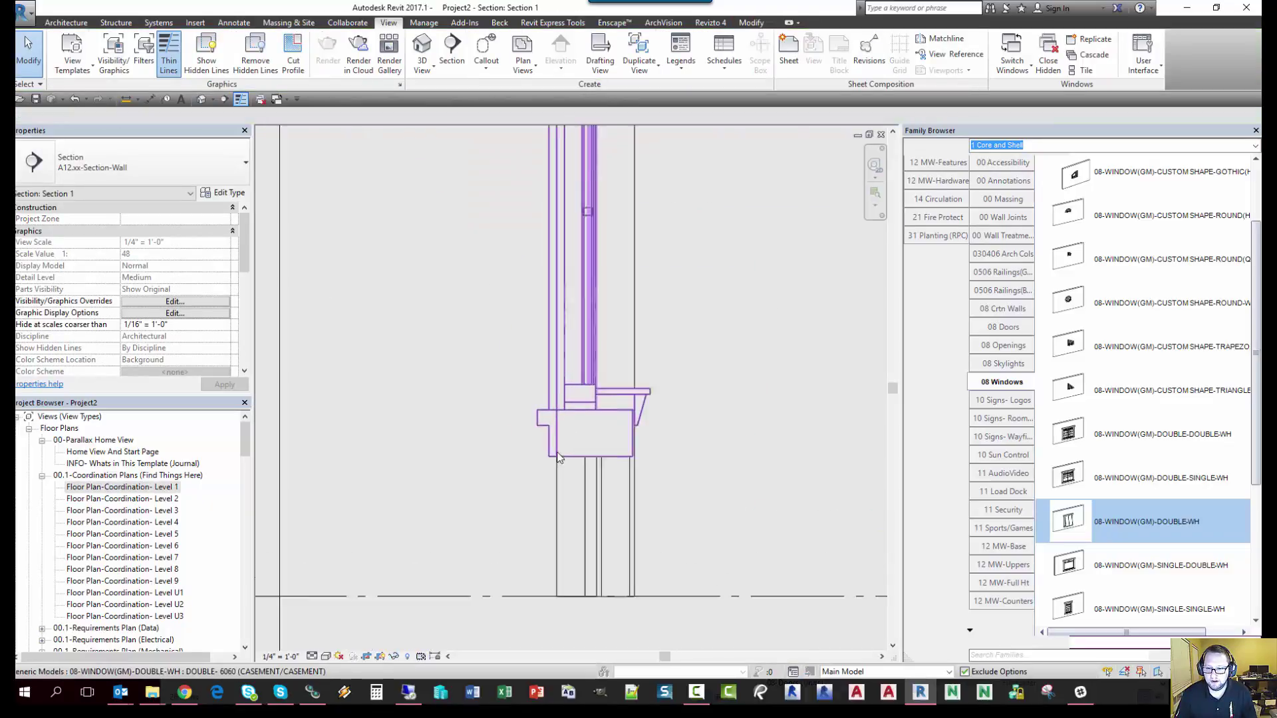
{"action": "scroll", "coordinate": [557, 458], "scroll_direction": "up", "scroll_amount": 2}
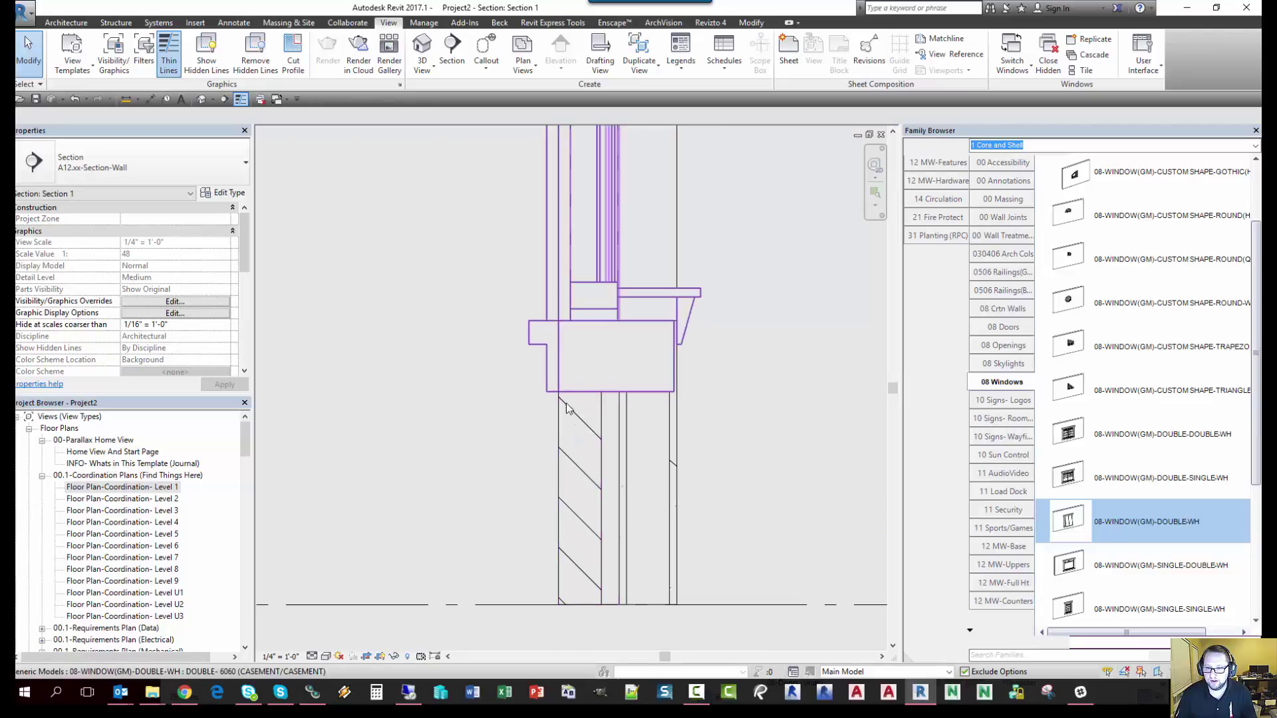
{"action": "scroll", "coordinate": [565, 403], "scroll_direction": "down", "scroll_amount": 2}
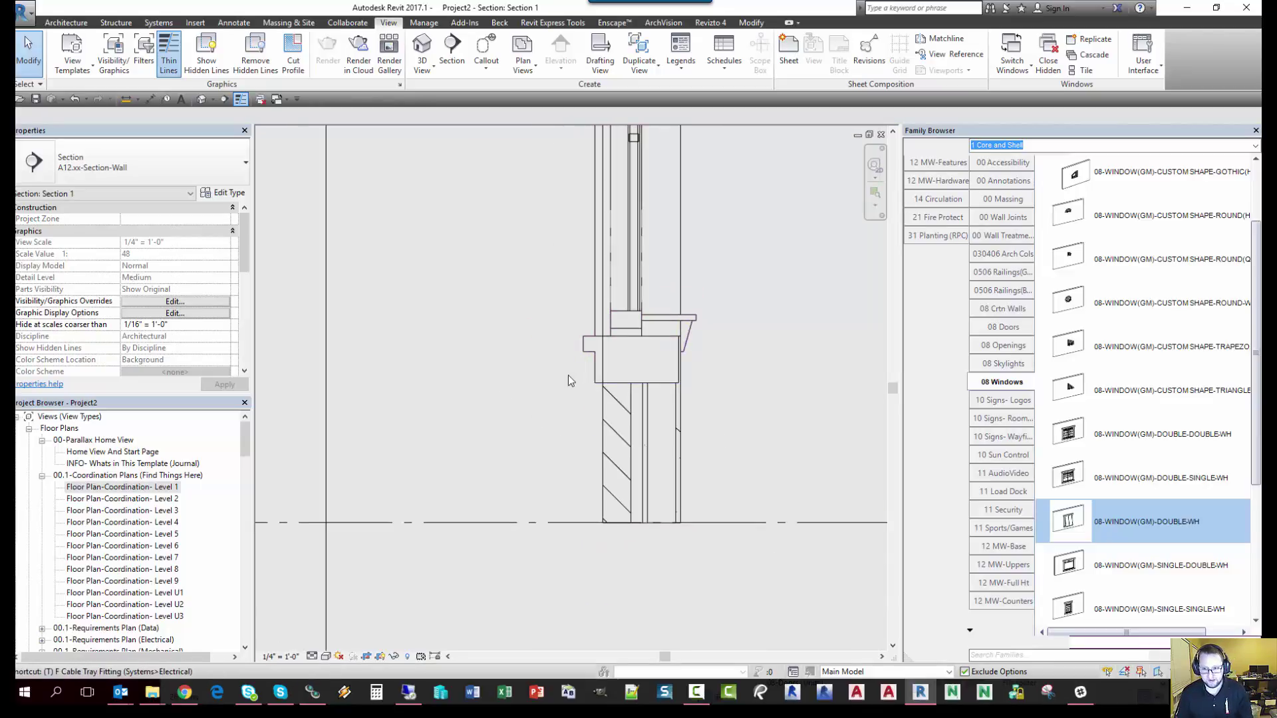
- Set the exterior surround's sill void cutout depth in wall to 0"
{"action": "left_click", "coordinate": [588, 351]}
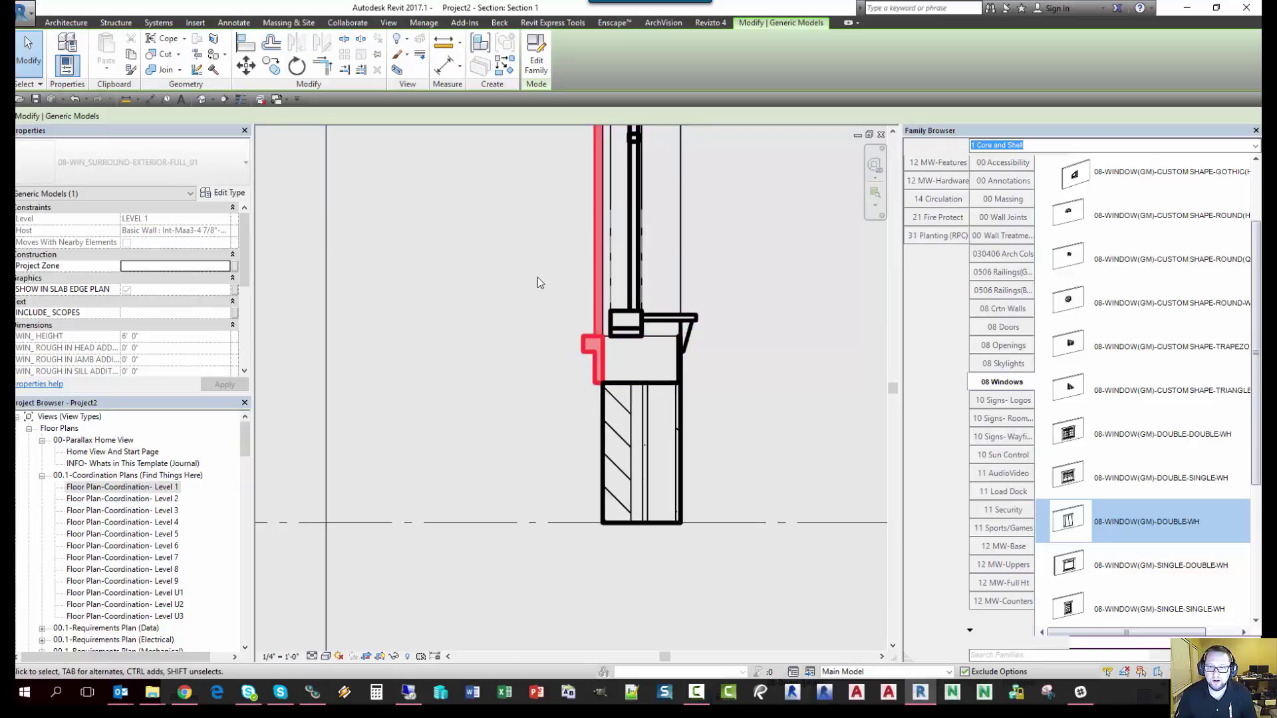
{"action": "scroll", "coordinate": [537, 277], "scroll_direction": "down", "scroll_amount": 2}
{"action": "middle_click_drag", "start_coordinate": [562, 313], "coordinate": [556, 402]}
{"action": "scroll", "coordinate": [498, 322], "scroll_direction": "down", "scroll_amount": 1}
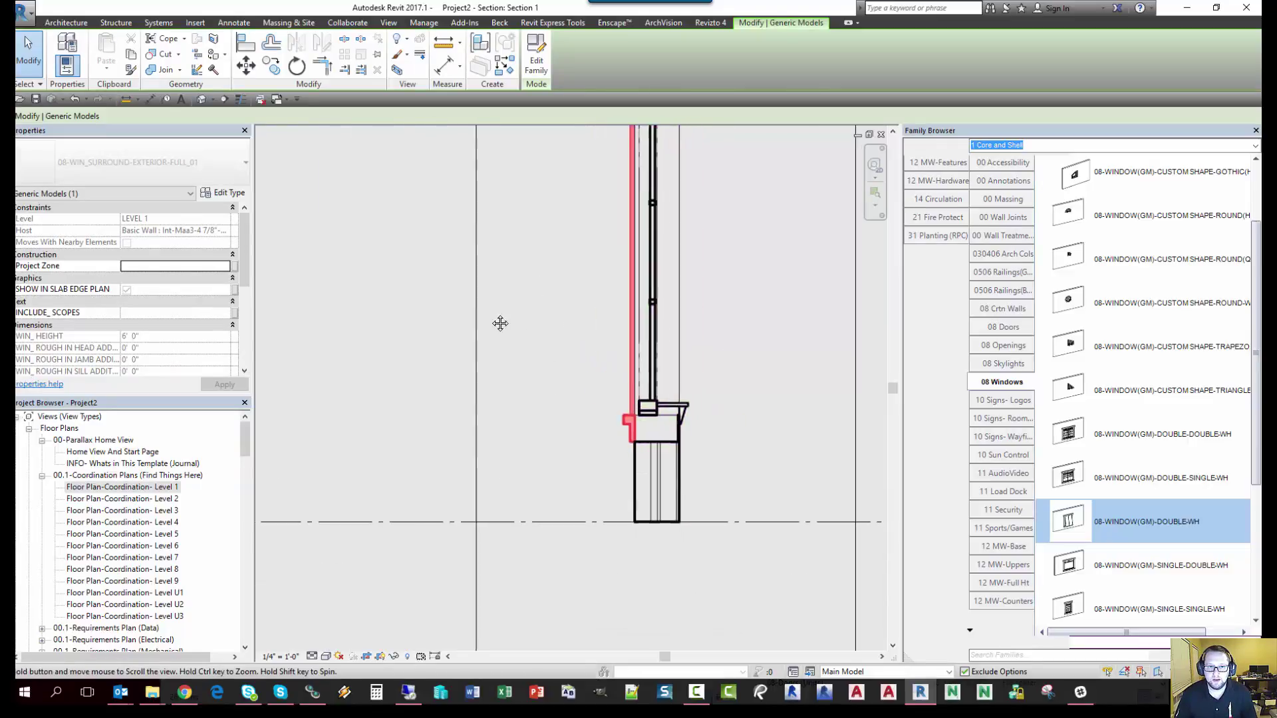
{"action": "left_click", "coordinate": [225, 193]}
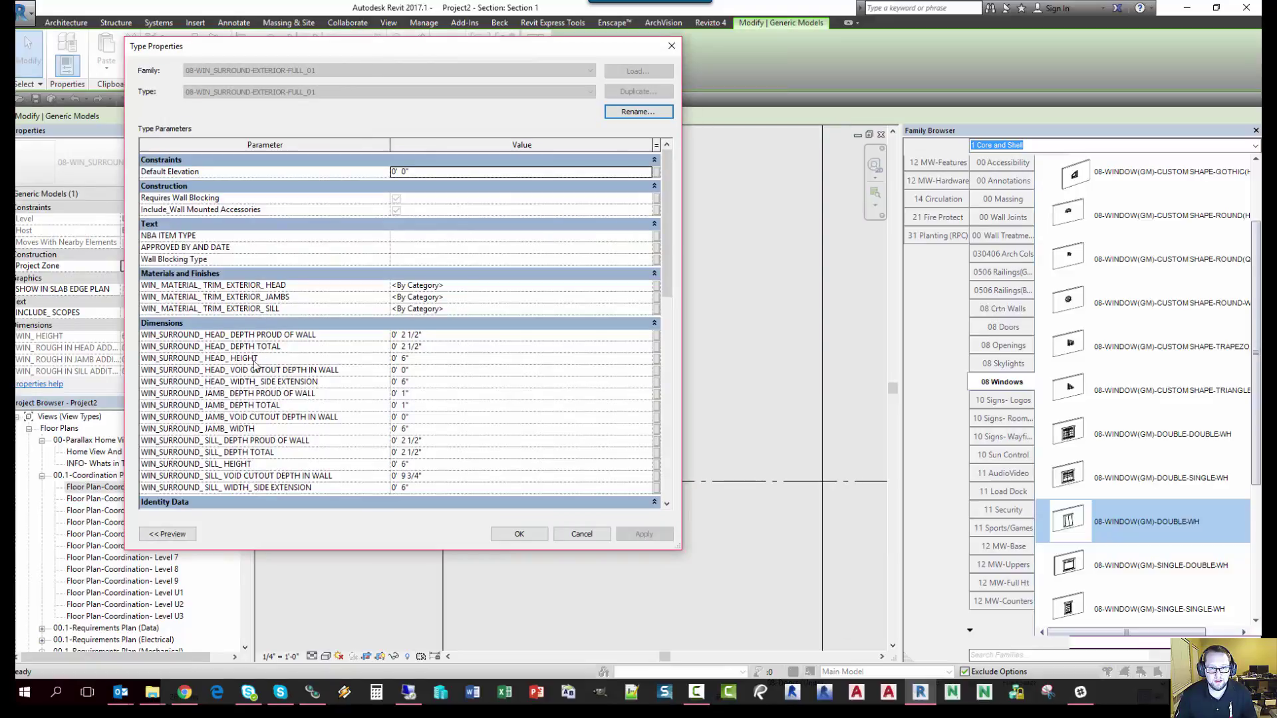
{"action": "key", "text": "ctrl"}
{"action": "key", "text": "ctrl"}
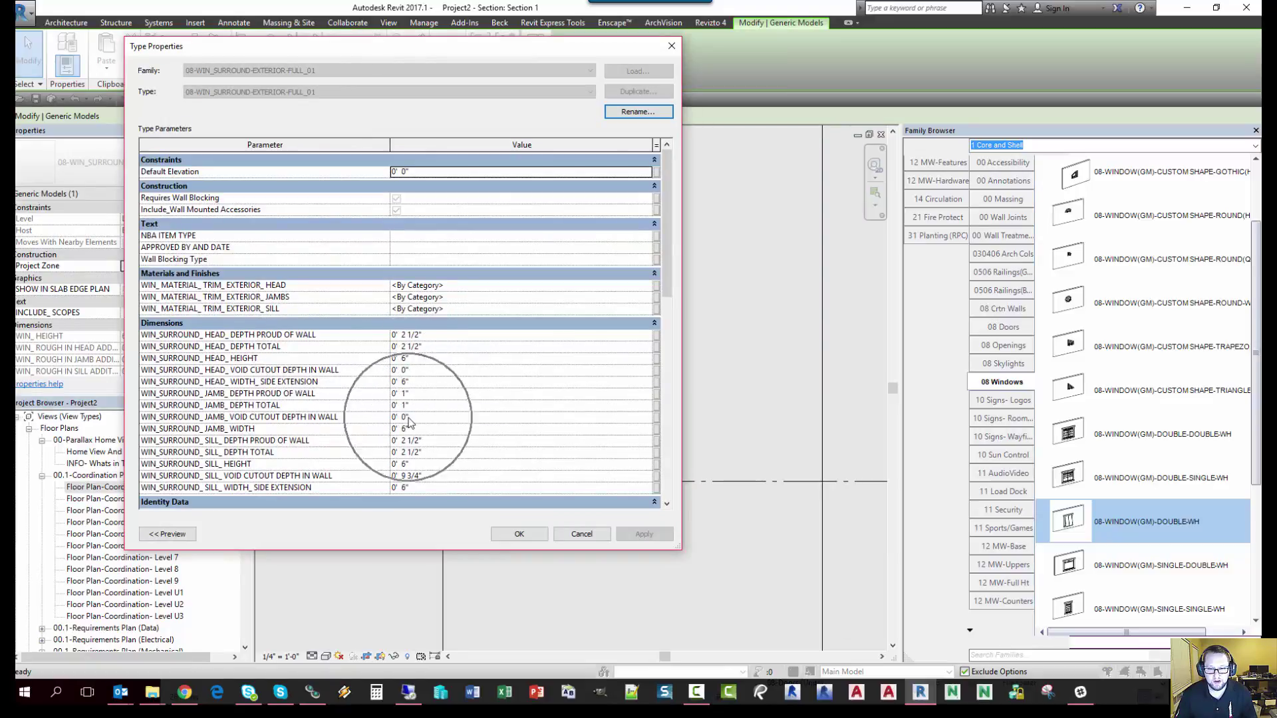
{"action": "left_click", "coordinate": [282, 477]}
{"action": "key", "text": "ctrl"}
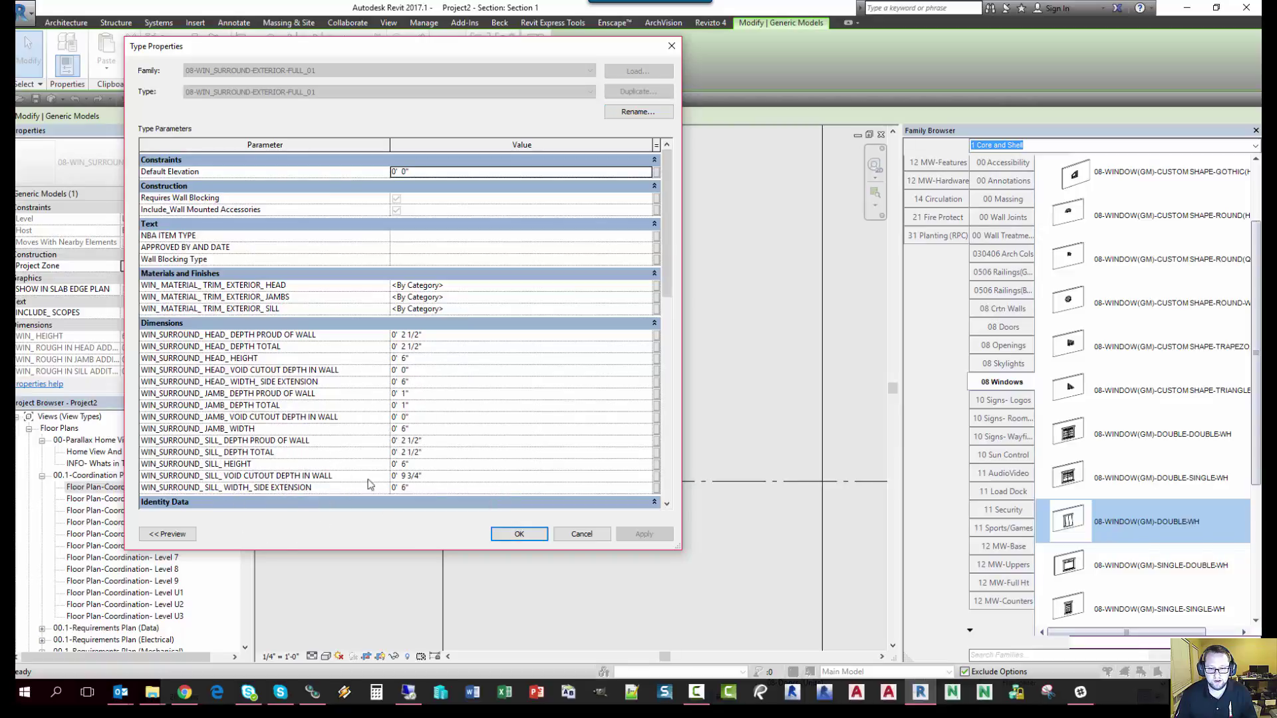
{"action": "left_click", "coordinate": [457, 478]}
{"action": "key", "text": "Return"}
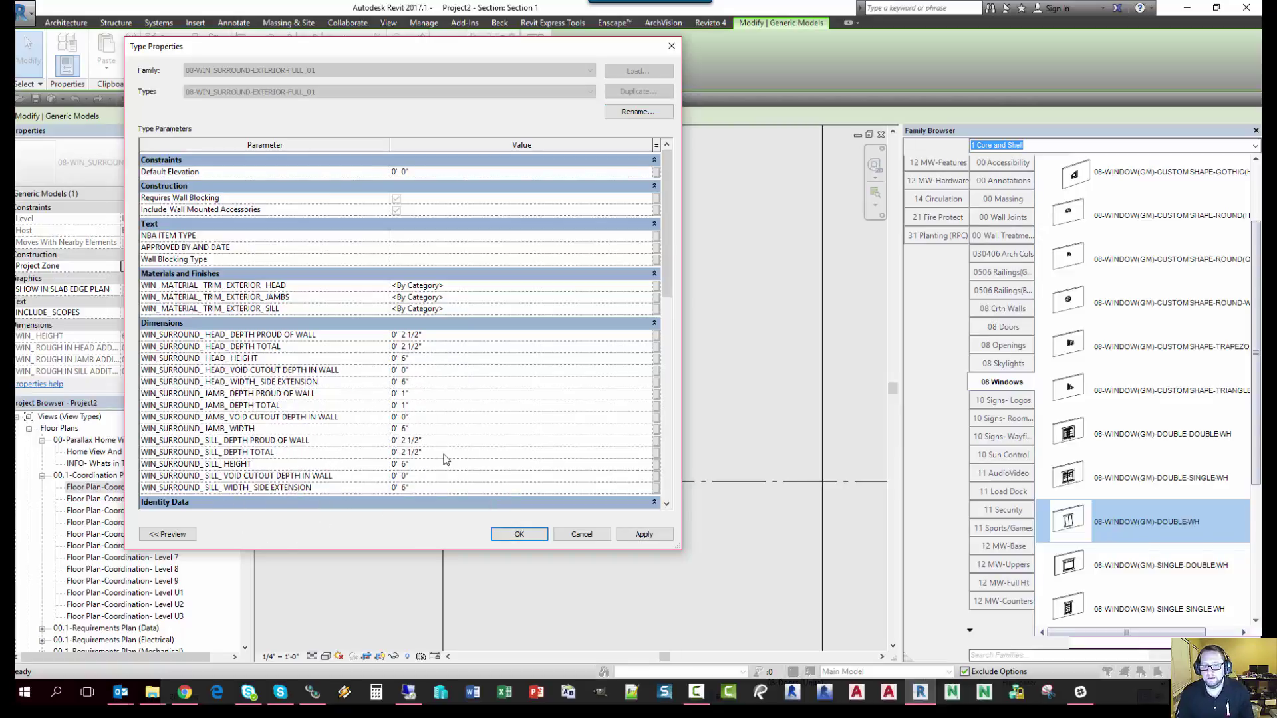
{"action": "key", "text": "Return"}
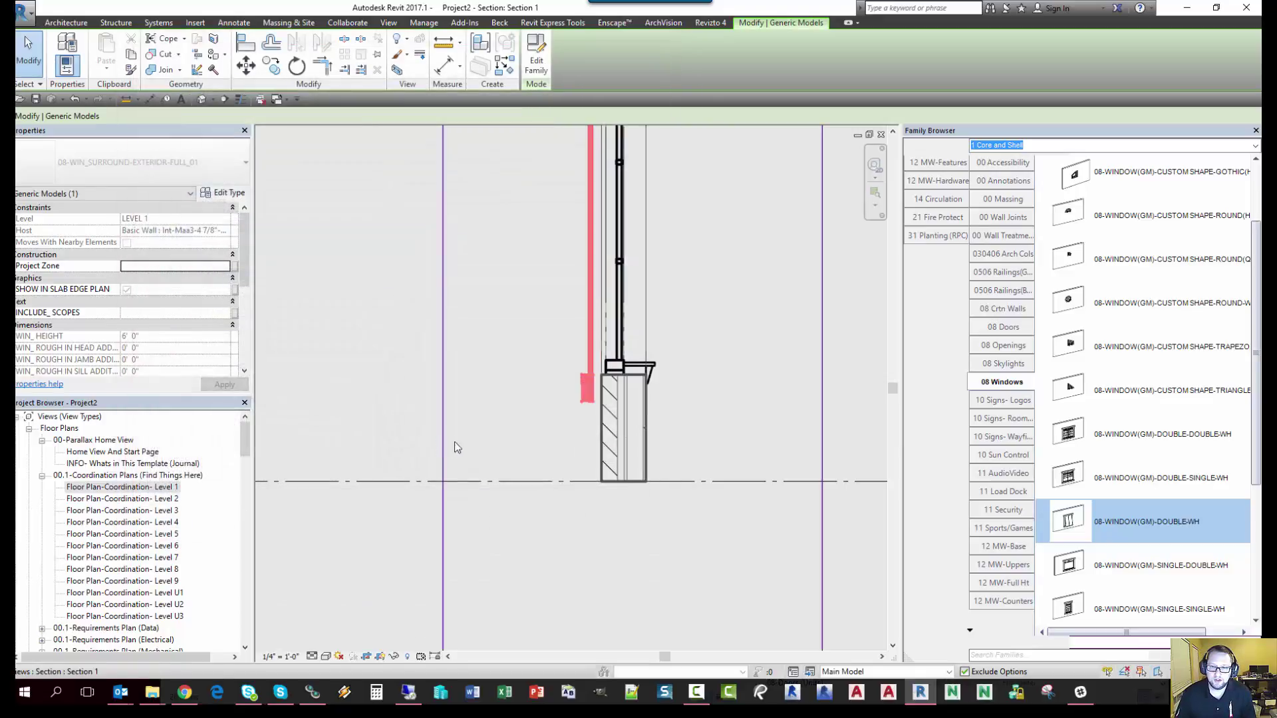
- Place an aligned dimension between the surround sill's outer face and the exterior face of the brick wall
{"action": "scroll", "coordinate": [580, 393], "scroll_direction": "up", "scroll_amount": 3}
{"action": "key", "text": "Escape"}
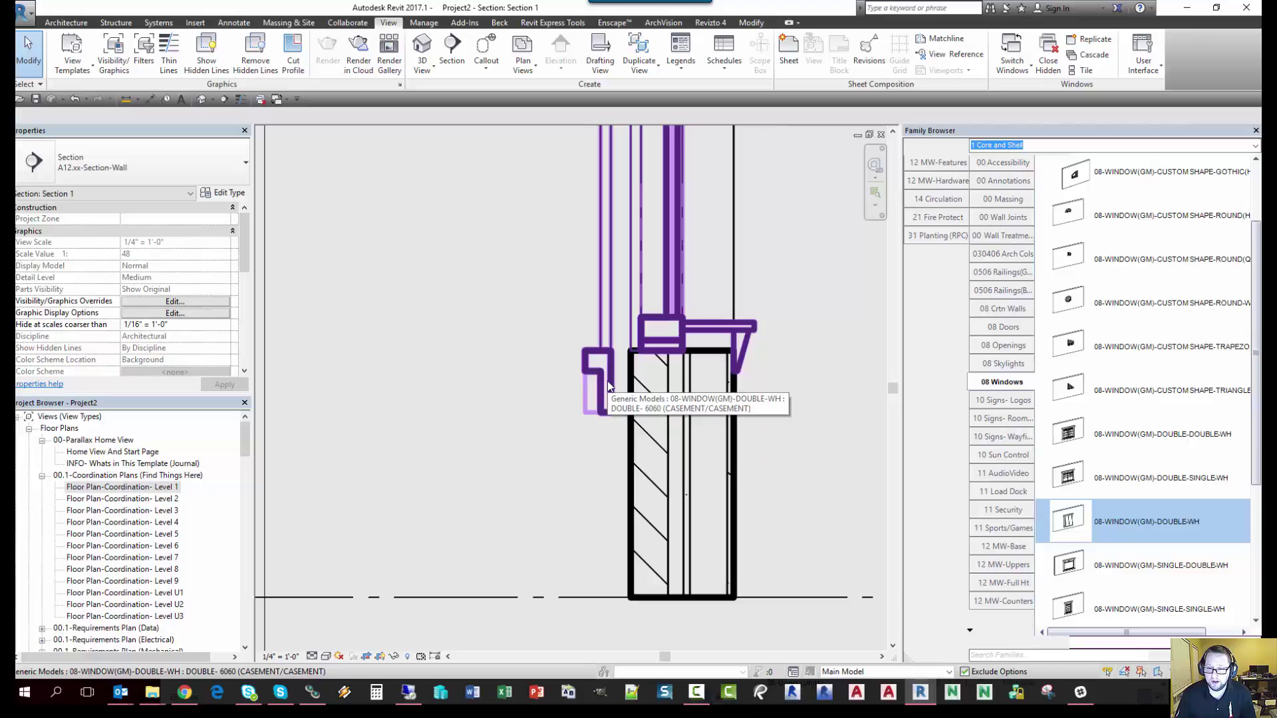
{"action": "scroll", "coordinate": [606, 384], "scroll_direction": "down", "scroll_amount": 2}
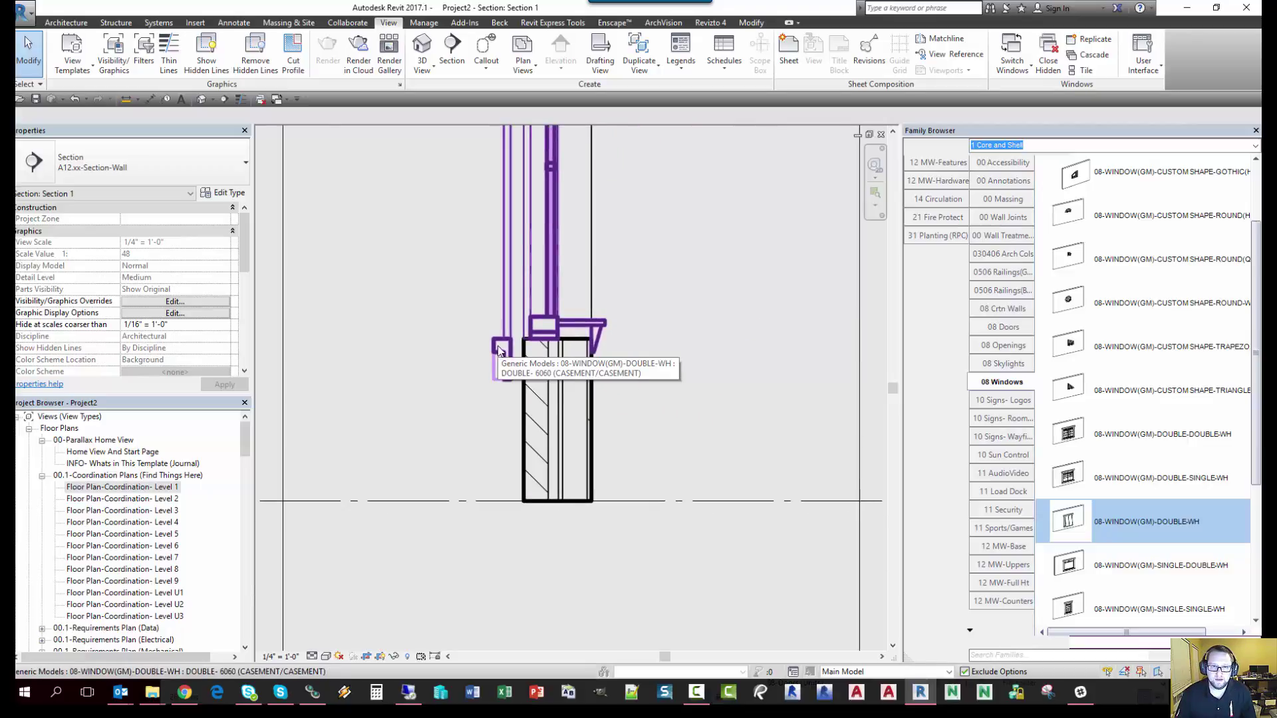
{"action": "key", "text": "d"}
{"action": "key", "text": "i"}
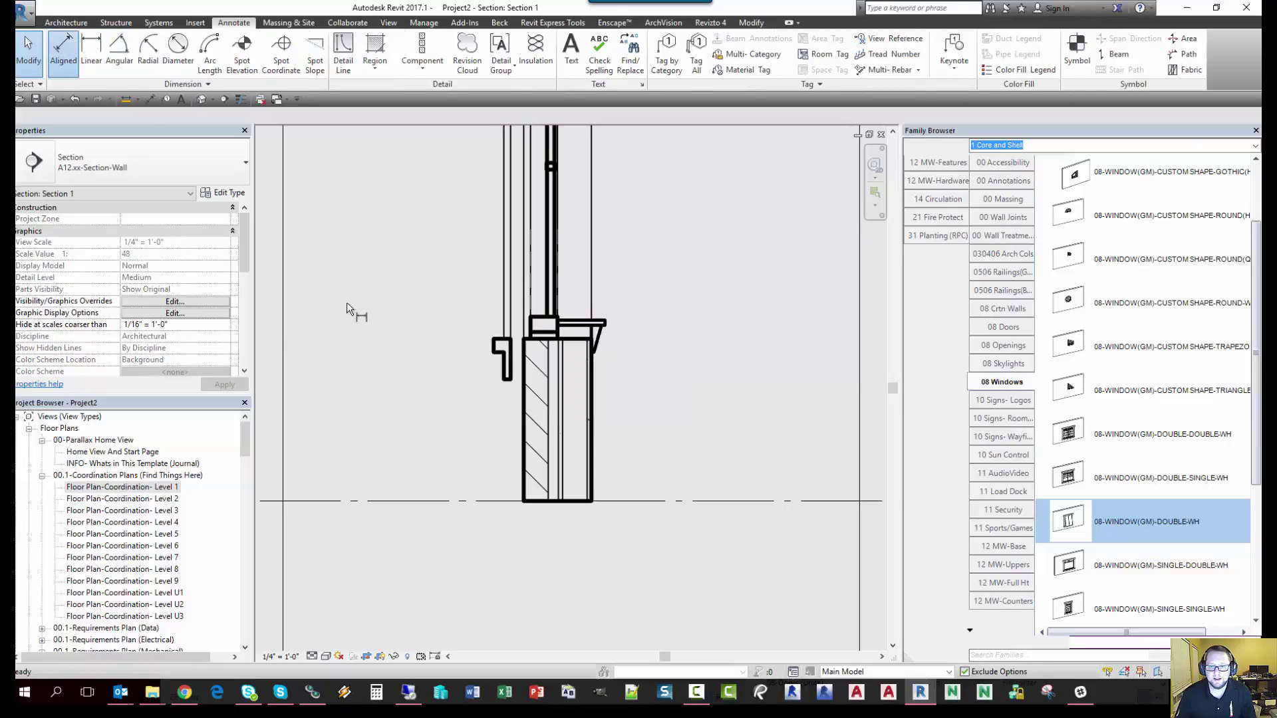
{"action": "left_click", "coordinate": [488, 338]}
{"action": "left_click", "coordinate": [493, 343]}
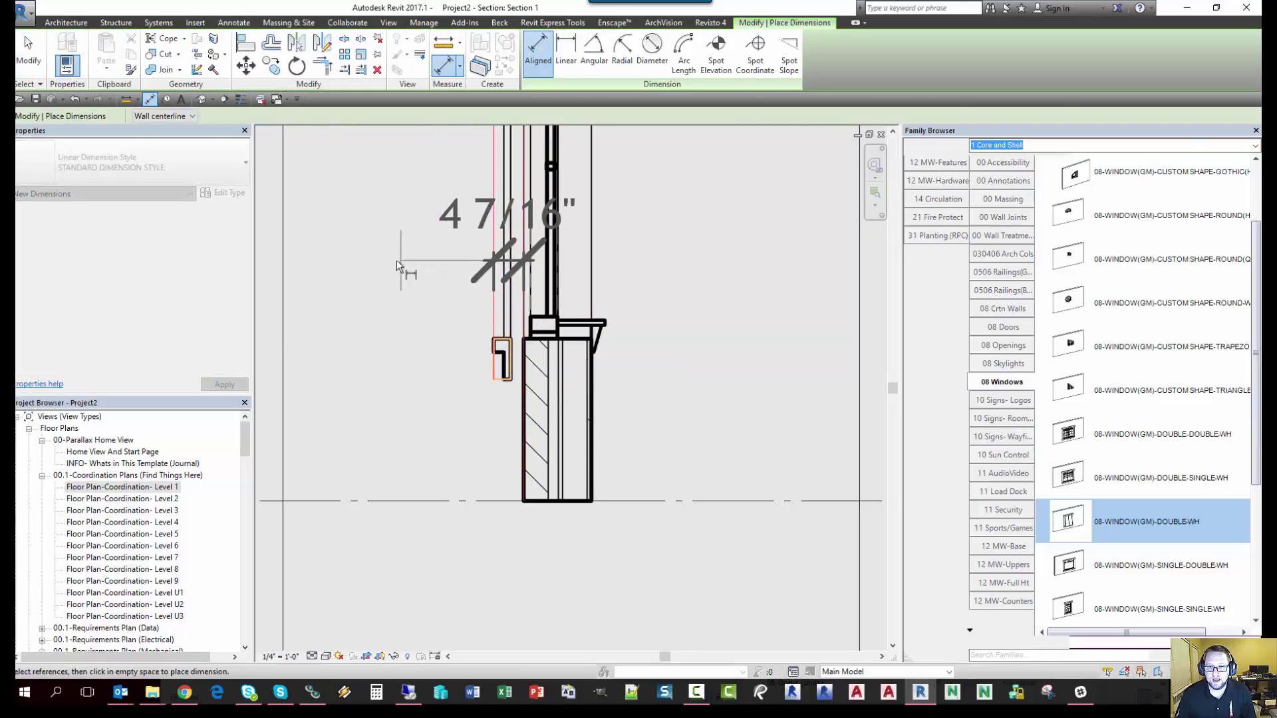
{"action": "left_click", "coordinate": [389, 261]}
{"action": "key", "text": "Escape"}
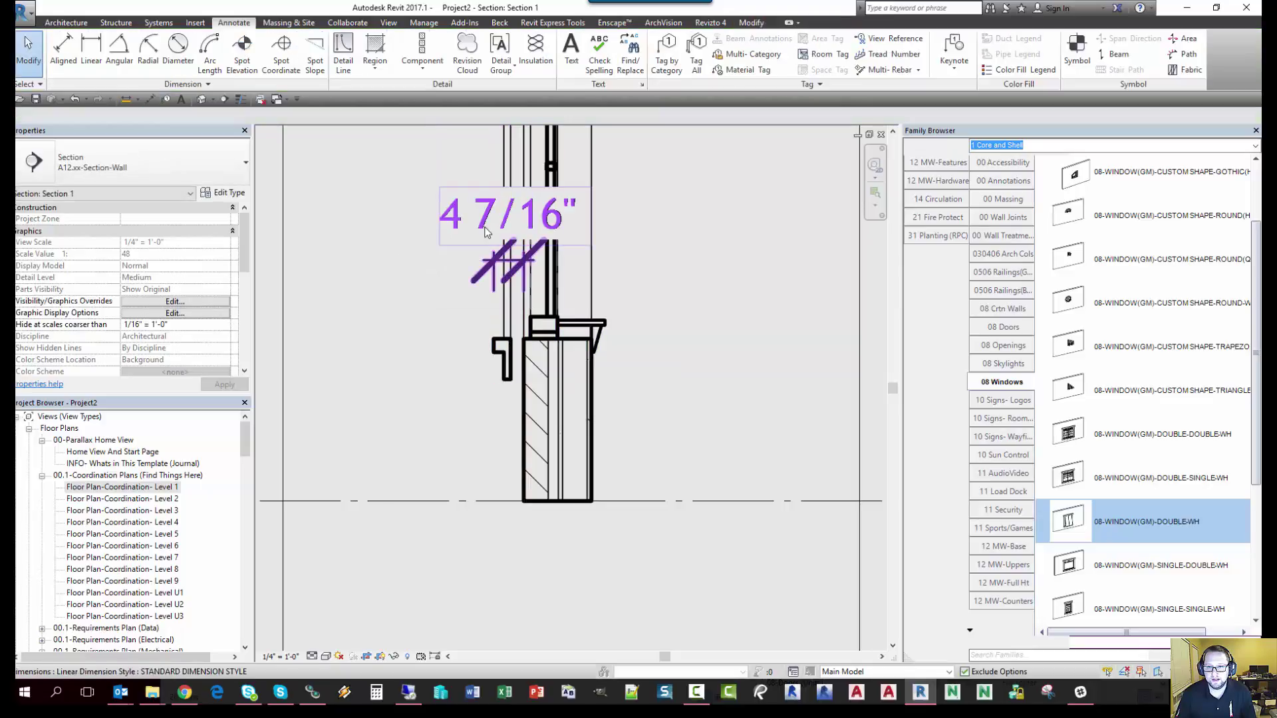
- Review the sill's depth proud of wall in the exterior surround's type properties
{"action": "left_click", "coordinate": [514, 347]}
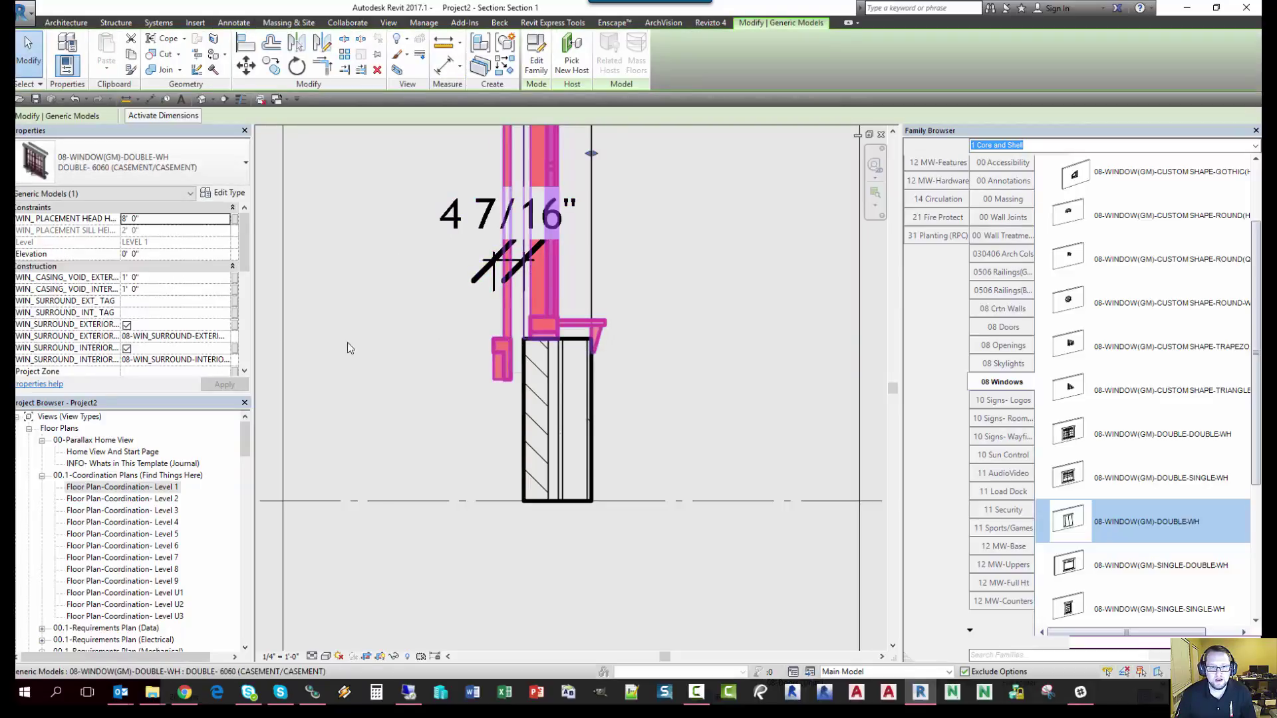
{"action": "key", "text": "Escape"}
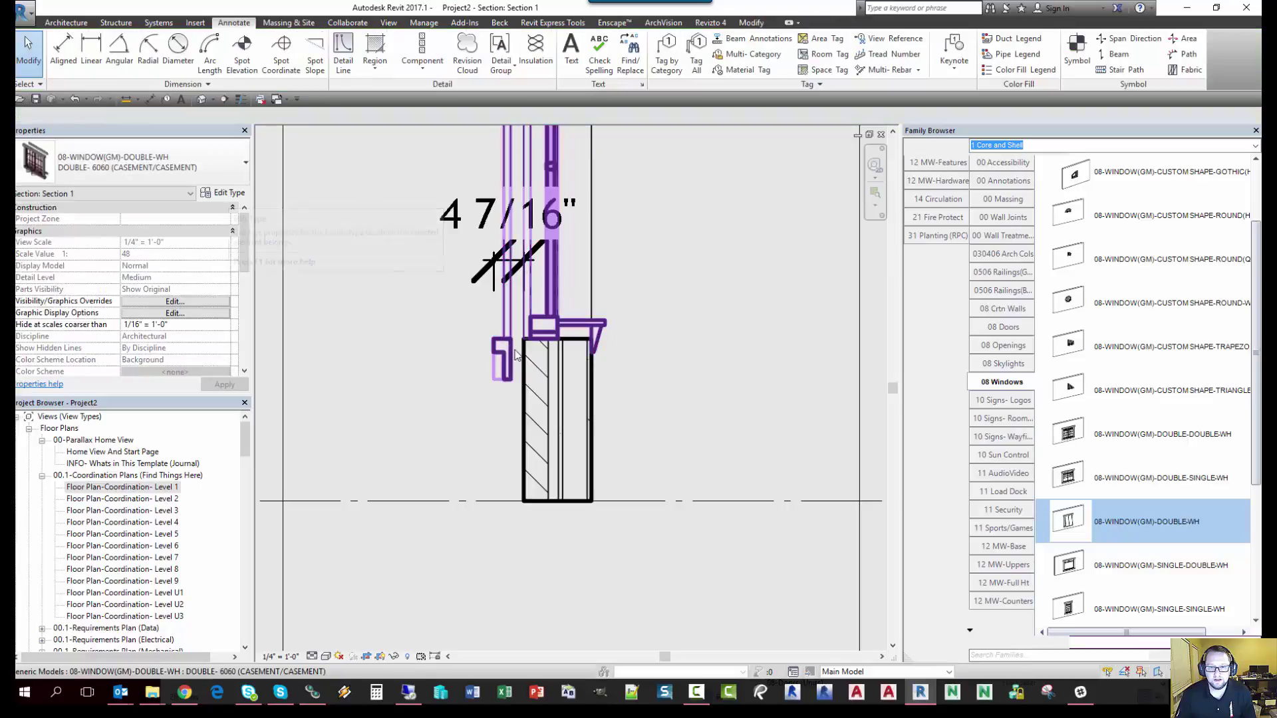
{"action": "left_click", "coordinate": [506, 347]}
{"action": "left_click", "coordinate": [224, 193]}
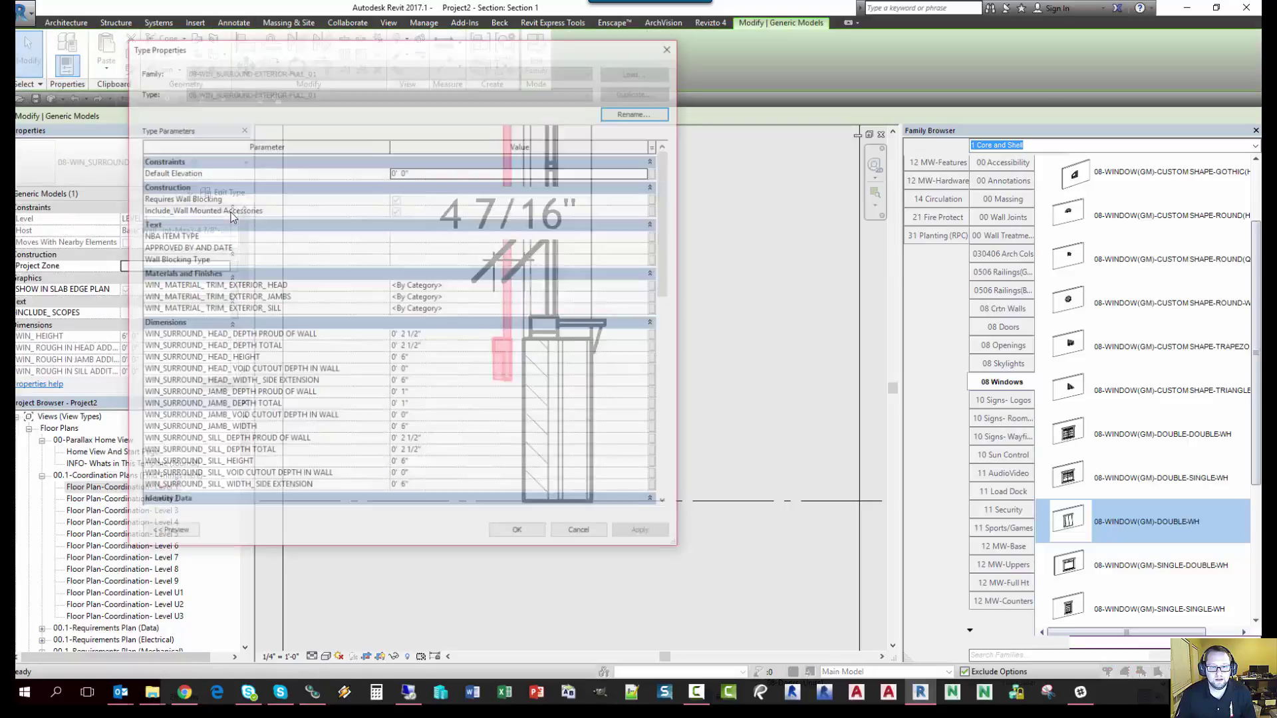
{"action": "left_click", "coordinate": [437, 440]}
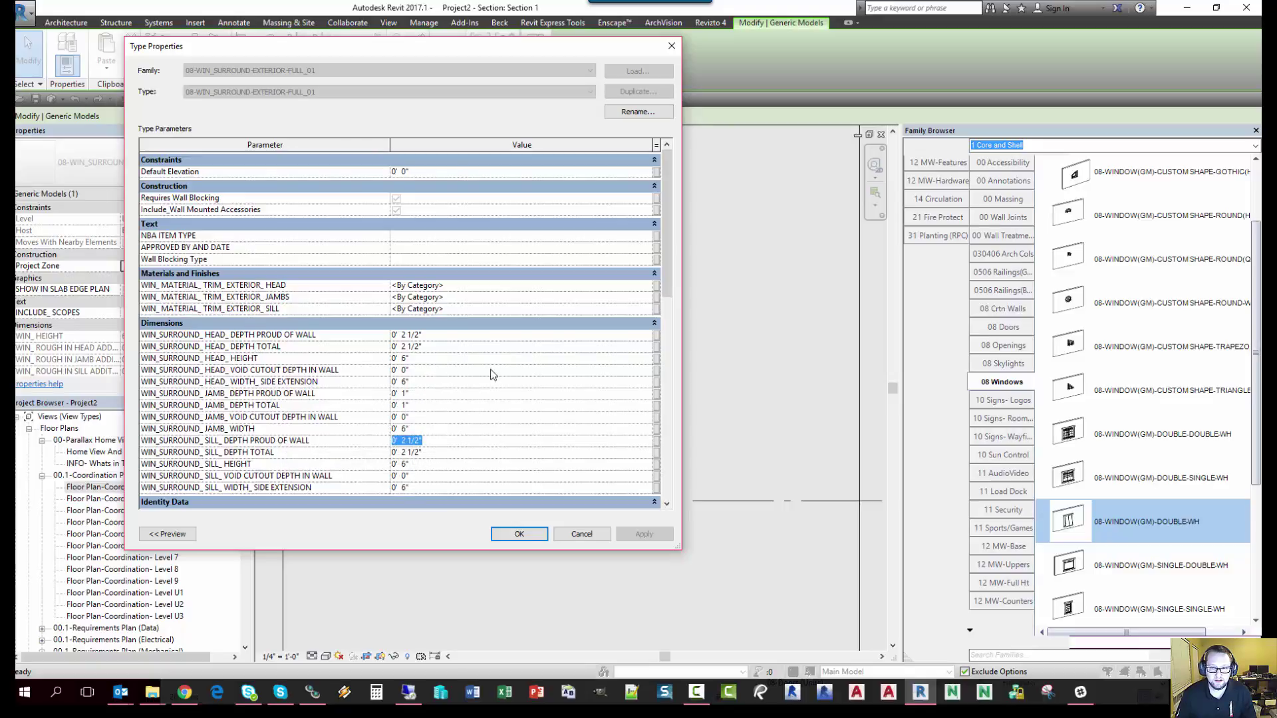
{"action": "key", "text": "Return"}
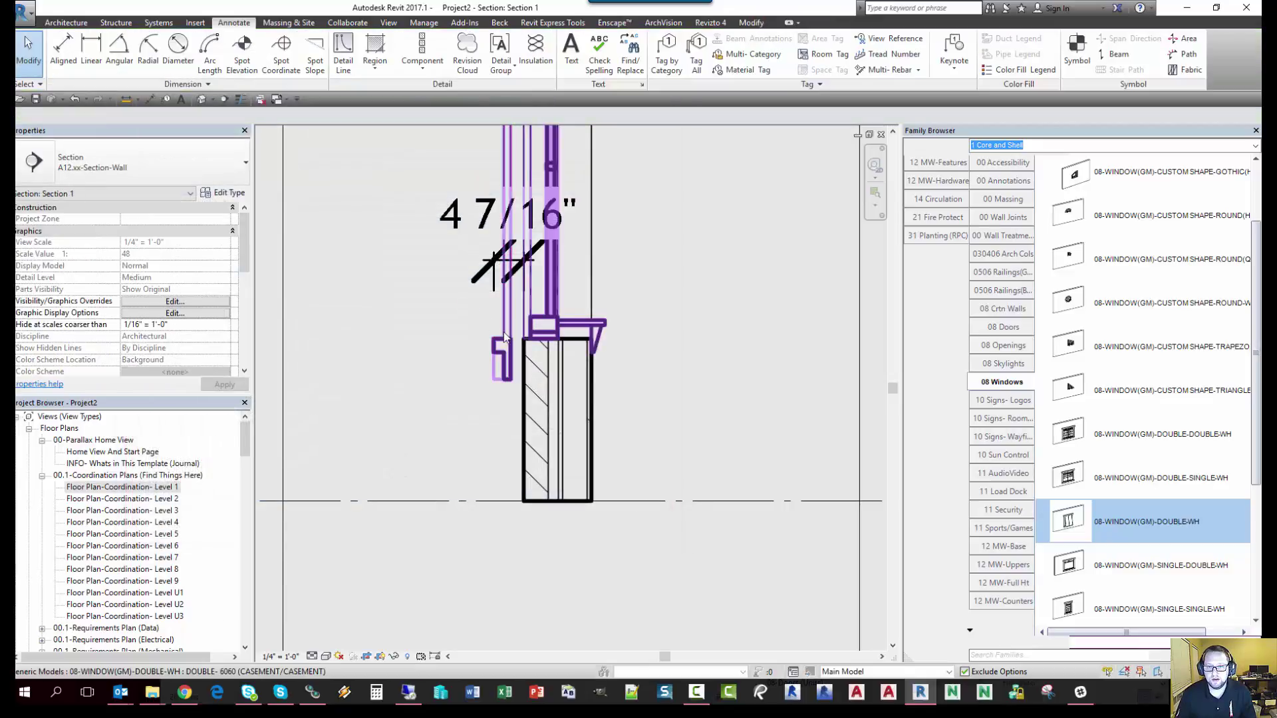
- Delete the dimension between the surround sill and the brick wall from the section
{"action": "scroll", "coordinate": [446, 279], "scroll_direction": "down", "scroll_amount": 1}
{"action": "key", "text": "Escape"}
{"action": "left_click", "coordinate": [451, 300]}
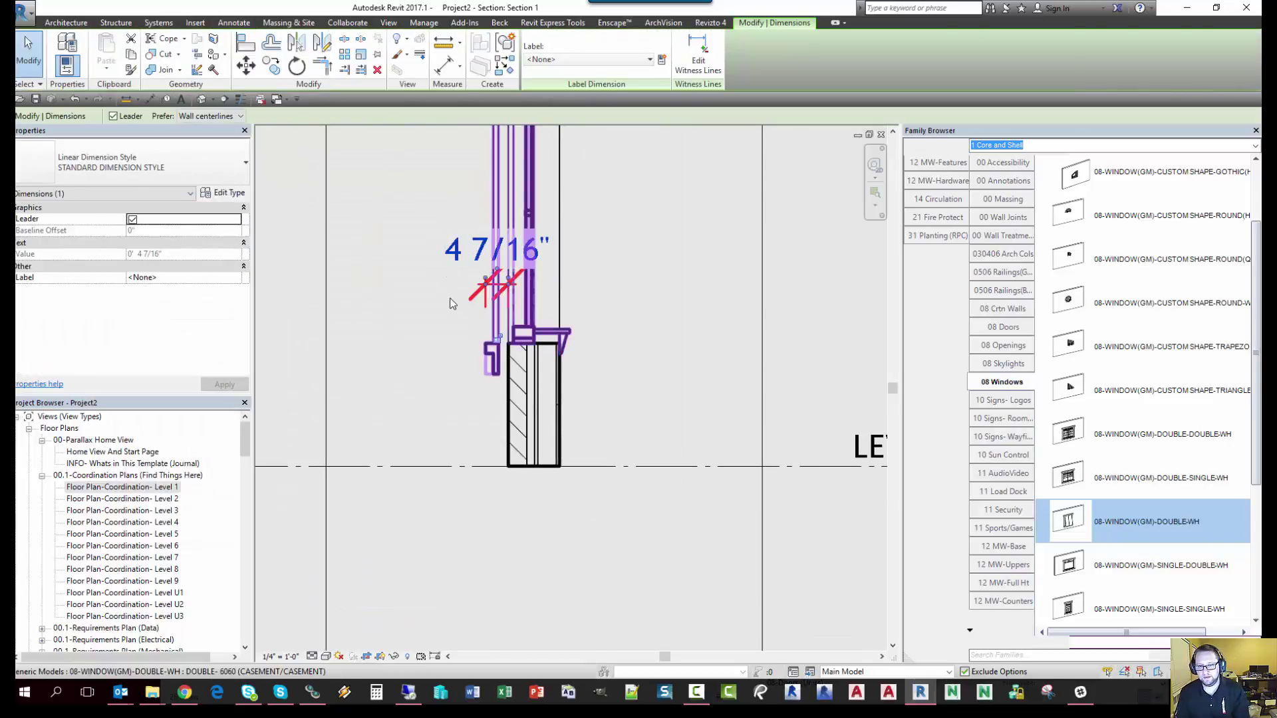
{"action": "key", "text": "Delete"}
- Return to the Level 1 coordination plan, delete the section through the window and examine the exterior surround's jamb against the brick
{"action": "double_click", "coordinate": [169, 487]}
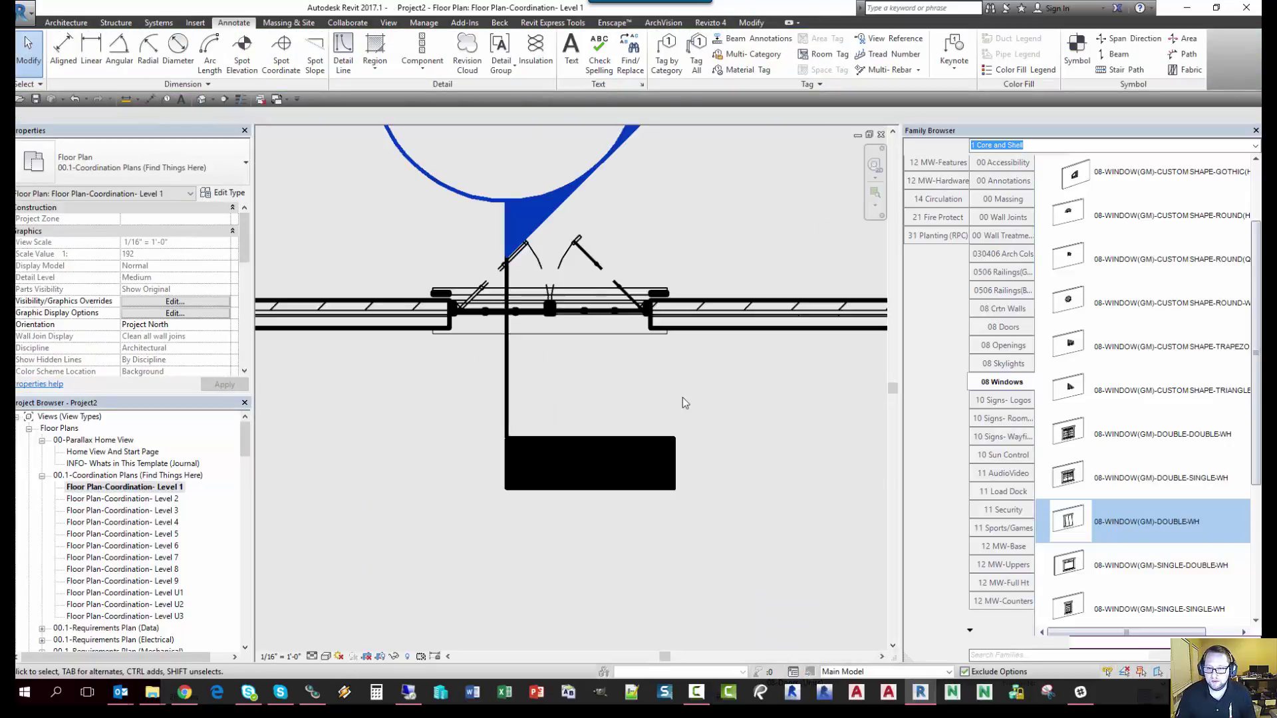
{"action": "scroll", "coordinate": [544, 432], "scroll_direction": "up", "scroll_amount": 2}
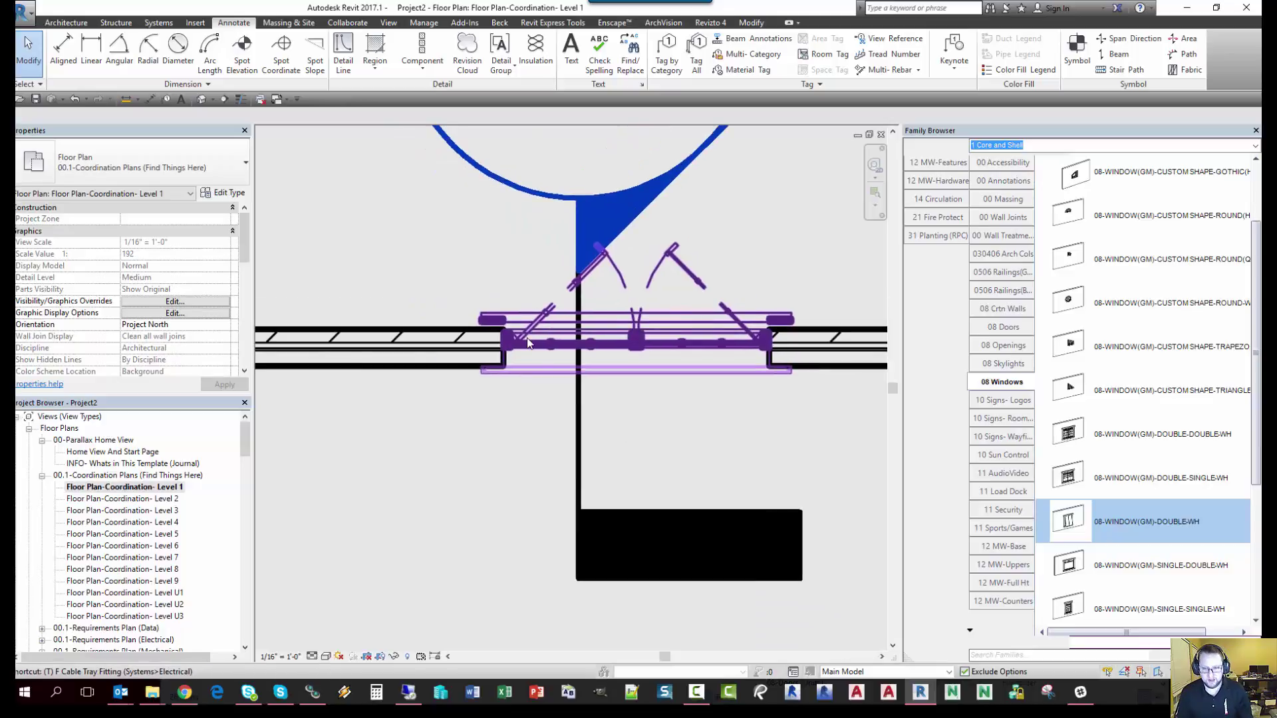
{"action": "left_click", "coordinate": [579, 405]}
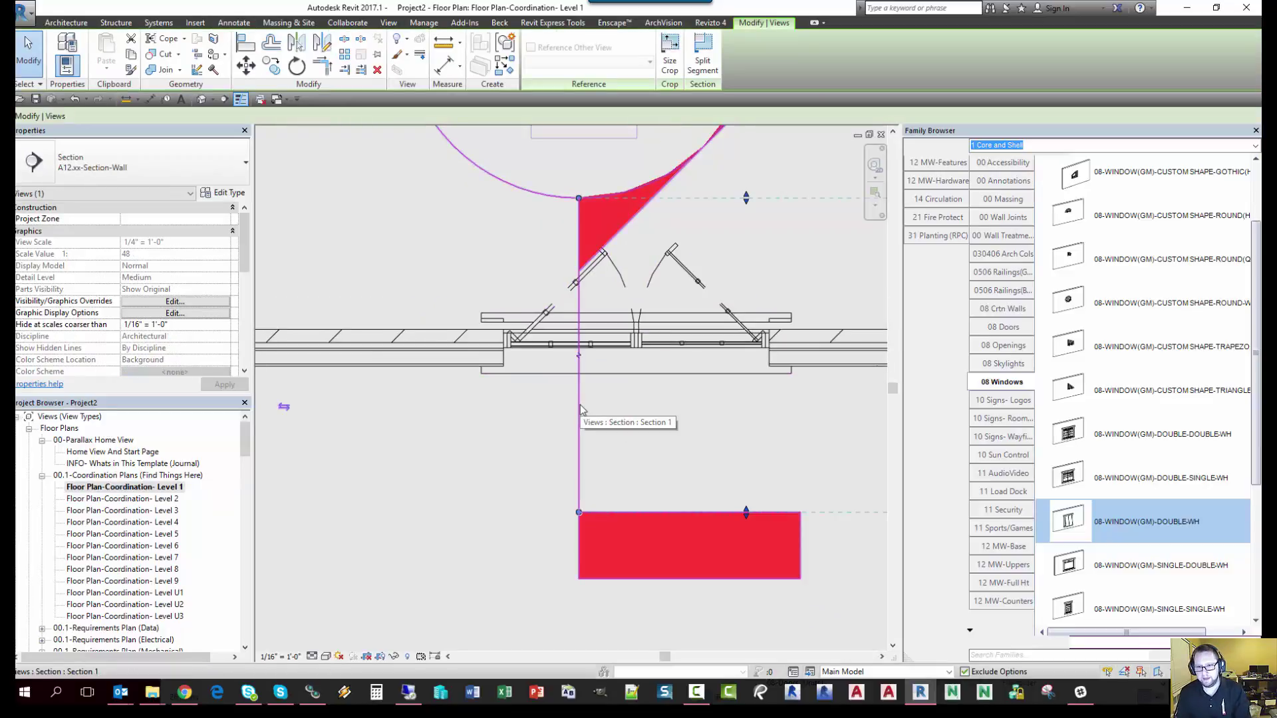
{"action": "key", "text": "Delete"}
{"action": "key", "text": "Return"}
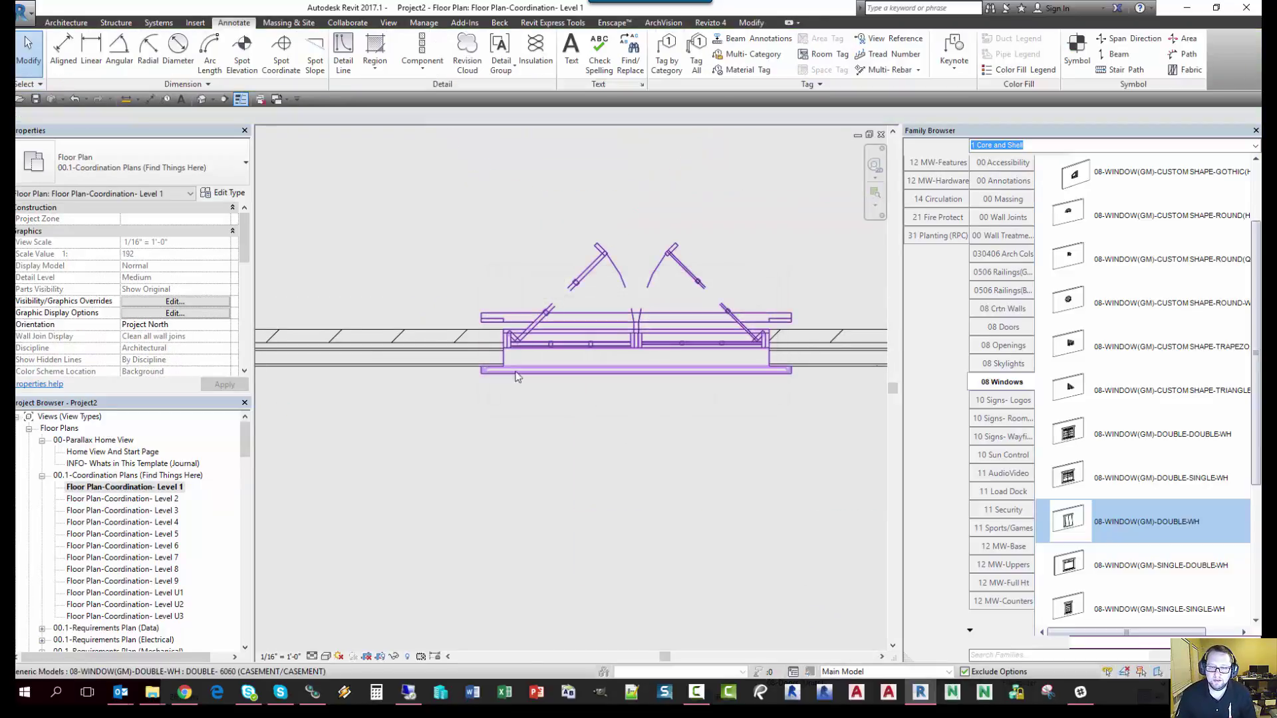
{"action": "scroll", "coordinate": [512, 392], "scroll_direction": "down", "scroll_amount": 2}
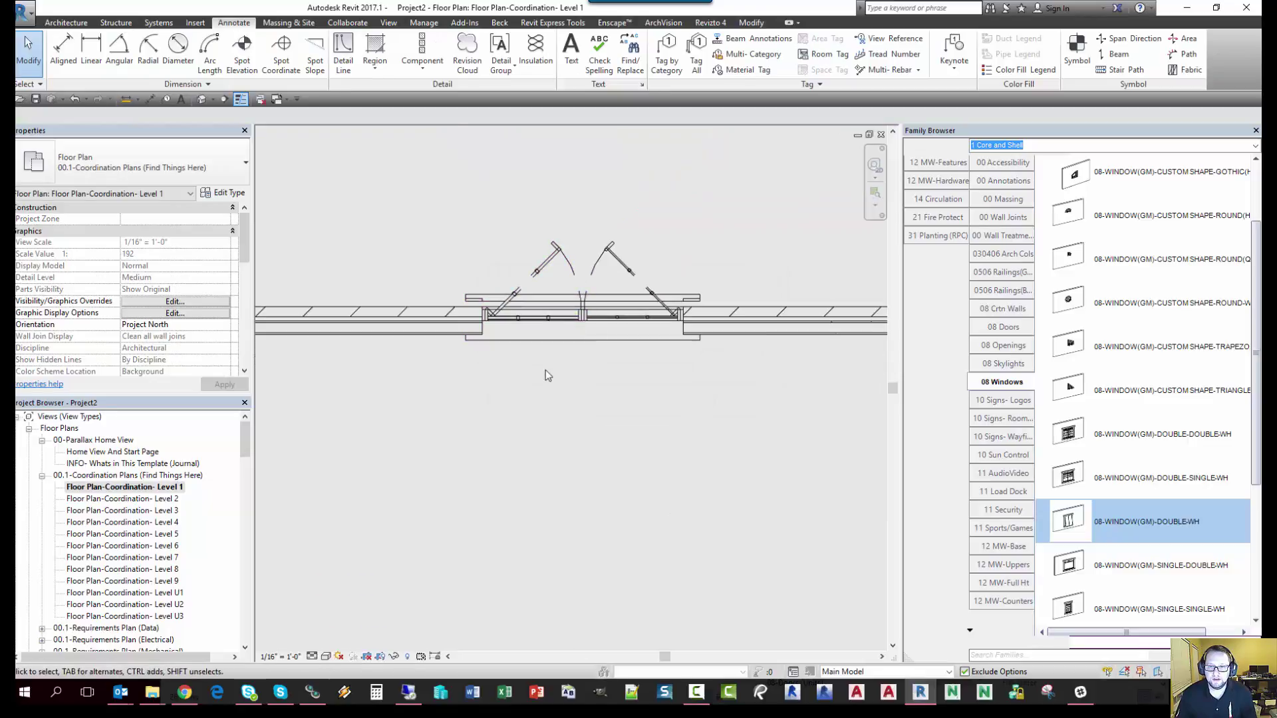
{"action": "scroll", "coordinate": [460, 303], "scroll_direction": "up", "scroll_amount": 3}
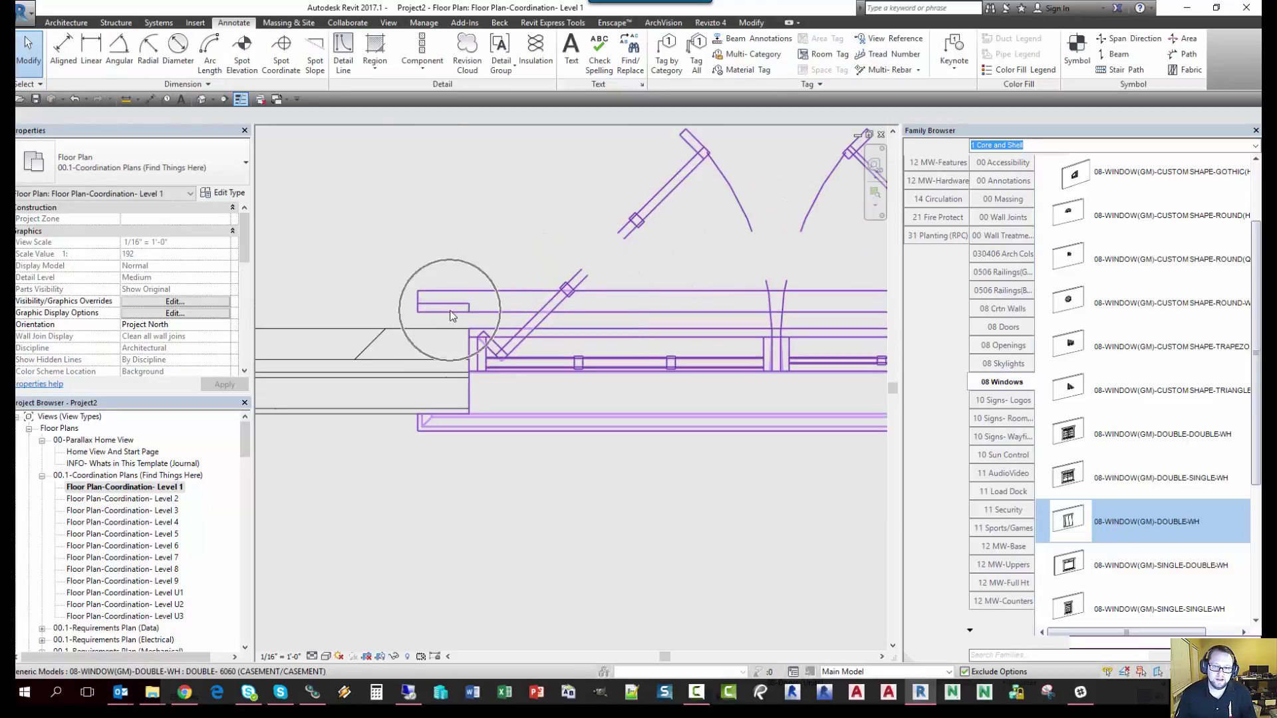
- List the Generic Models families loaded in the project
{"action": "left_click", "coordinate": [452, 314]}
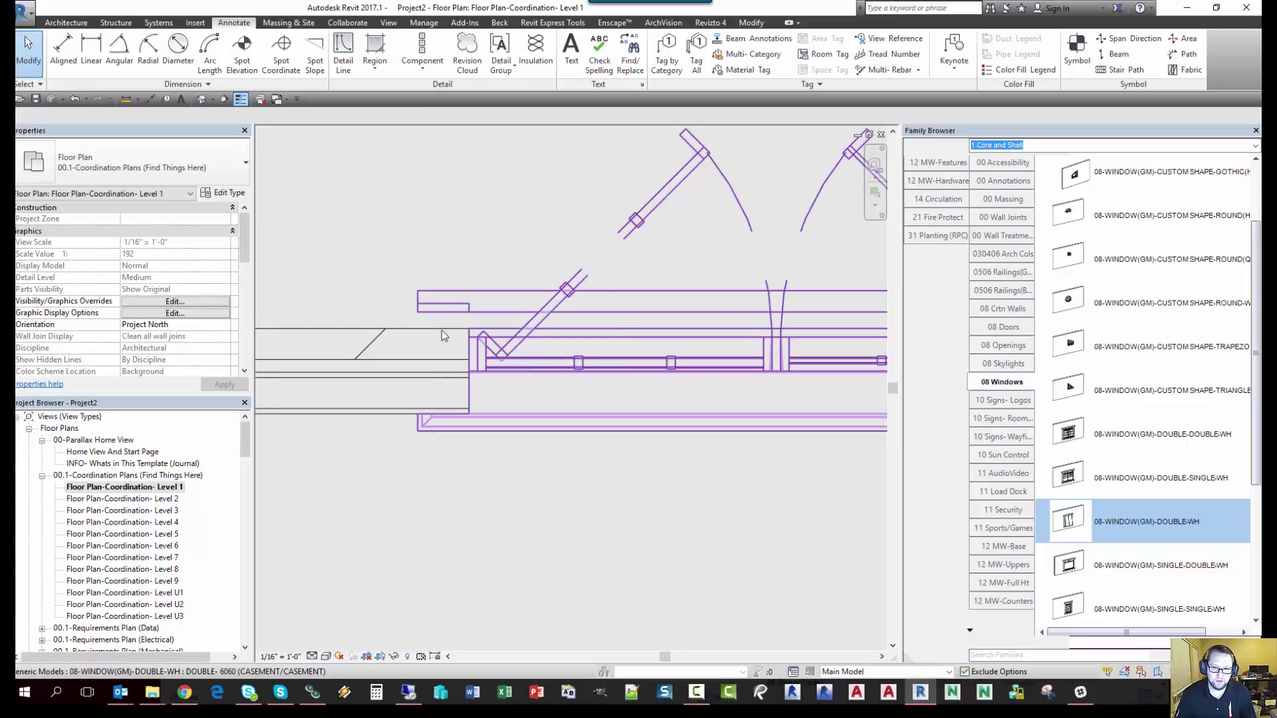
{"action": "scroll", "coordinate": [449, 324], "scroll_direction": "down", "scroll_amount": 4}
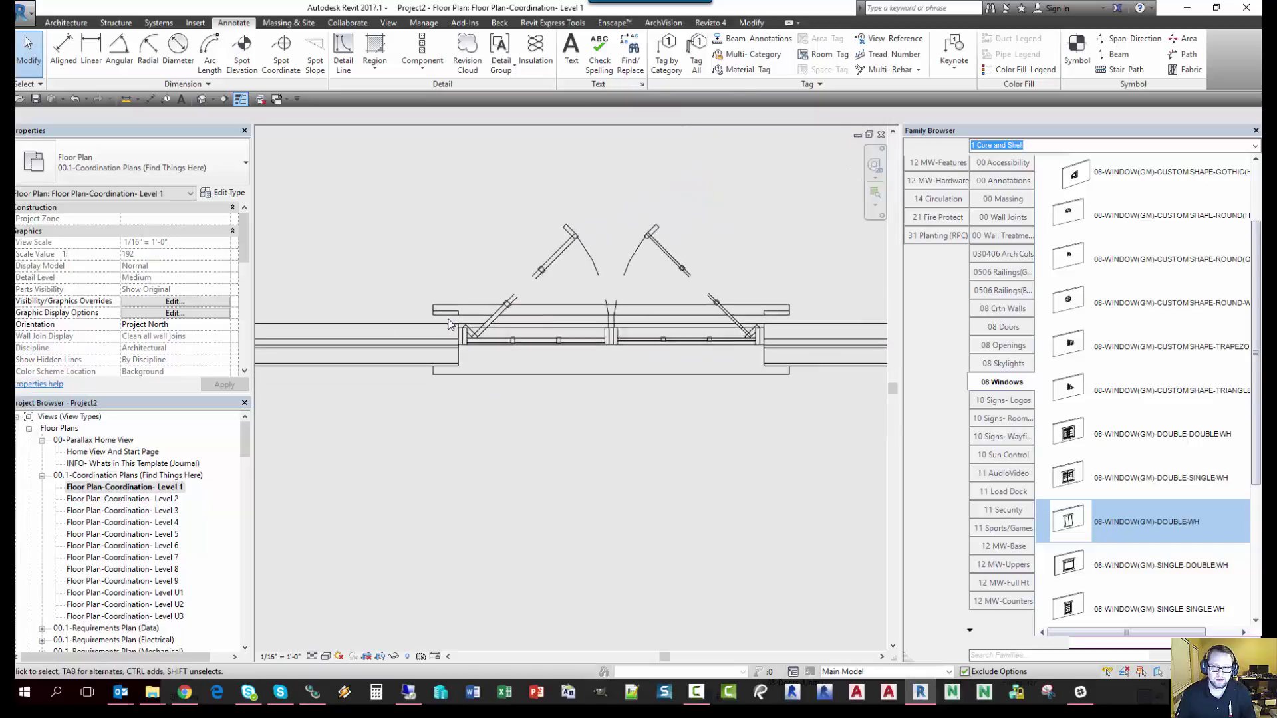
{"action": "left_click_drag", "start_coordinate": [246, 455], "coordinate": [243, 628]}
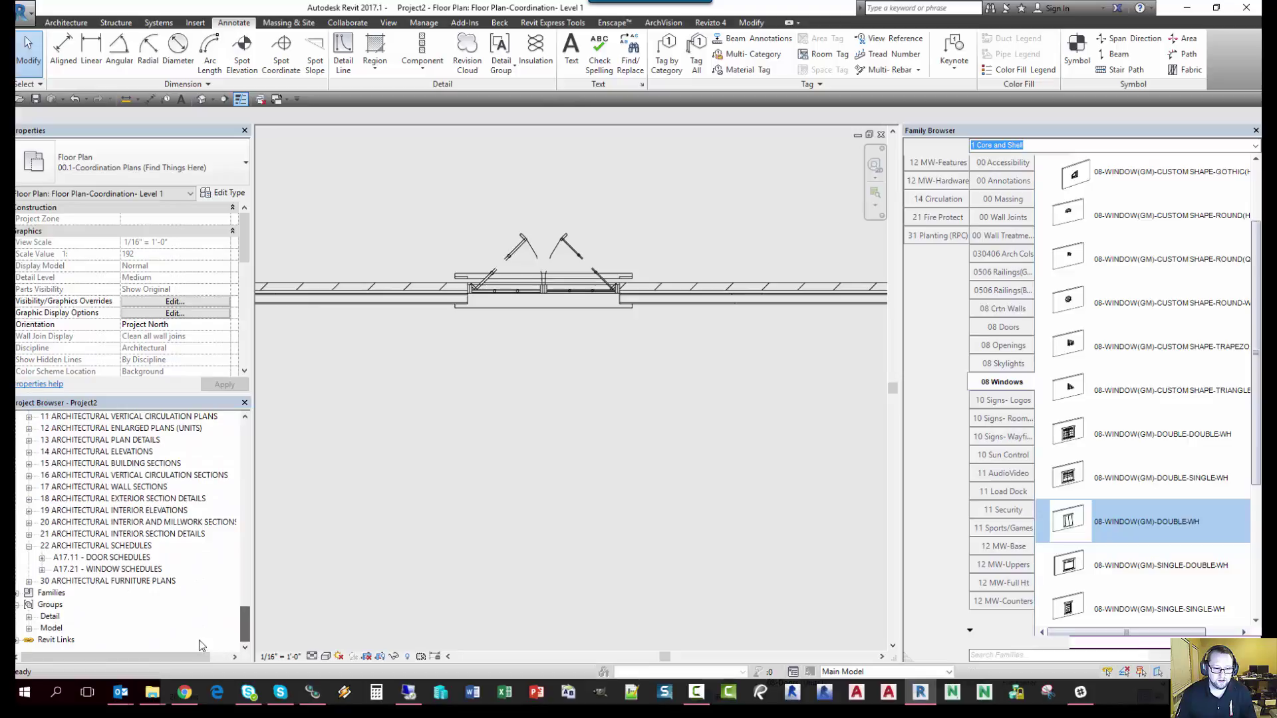
{"action": "double_click", "coordinate": [48, 593]}
{"action": "left_click", "coordinate": [69, 606]}
{"action": "double_click", "coordinate": [68, 606]}
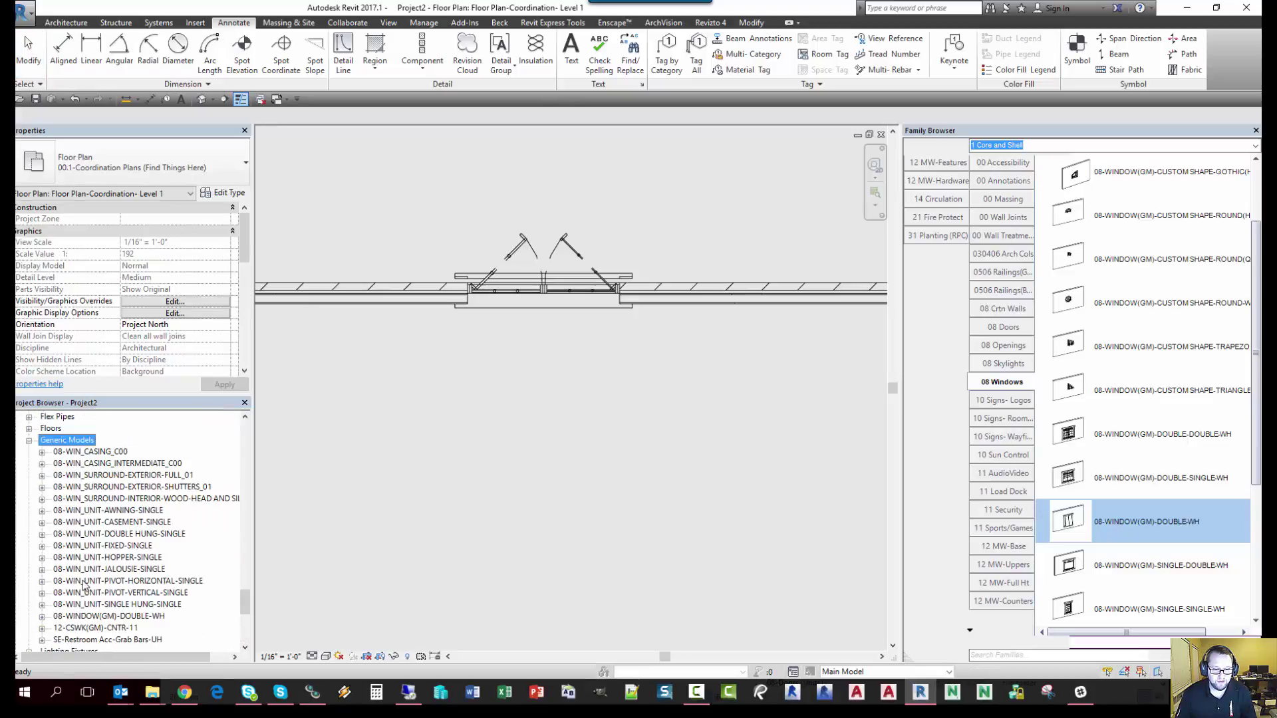
- Rename the loaded 08-WINDOW(GM)-DOUBLE-WH family as 08-WINDOW(GM)-DOUBLE-WH-junk
{"action": "left_click", "coordinate": [111, 616]}
{"action": "scroll", "coordinate": [108, 622], "scroll_direction": "down", "scroll_amount": 1}
{"action": "scroll", "coordinate": [108, 622], "scroll_direction": "down", "scroll_amount": 1}
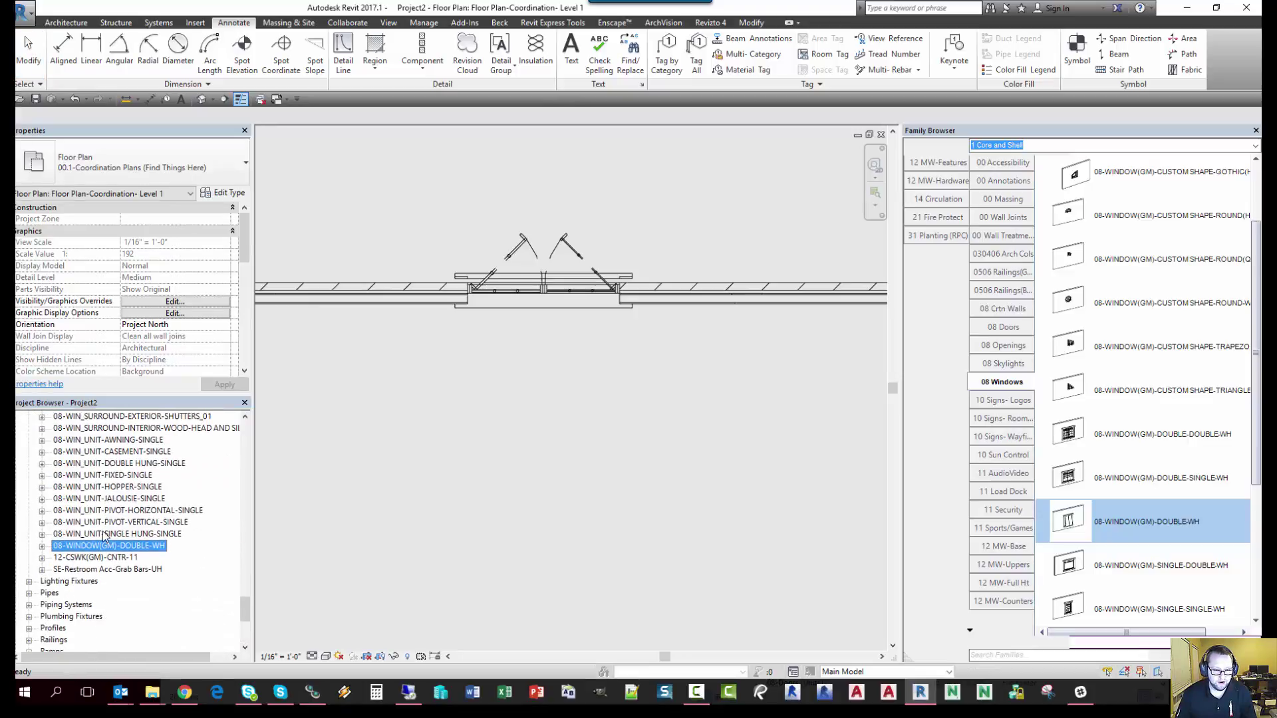
{"action": "left_click", "coordinate": [103, 546]}
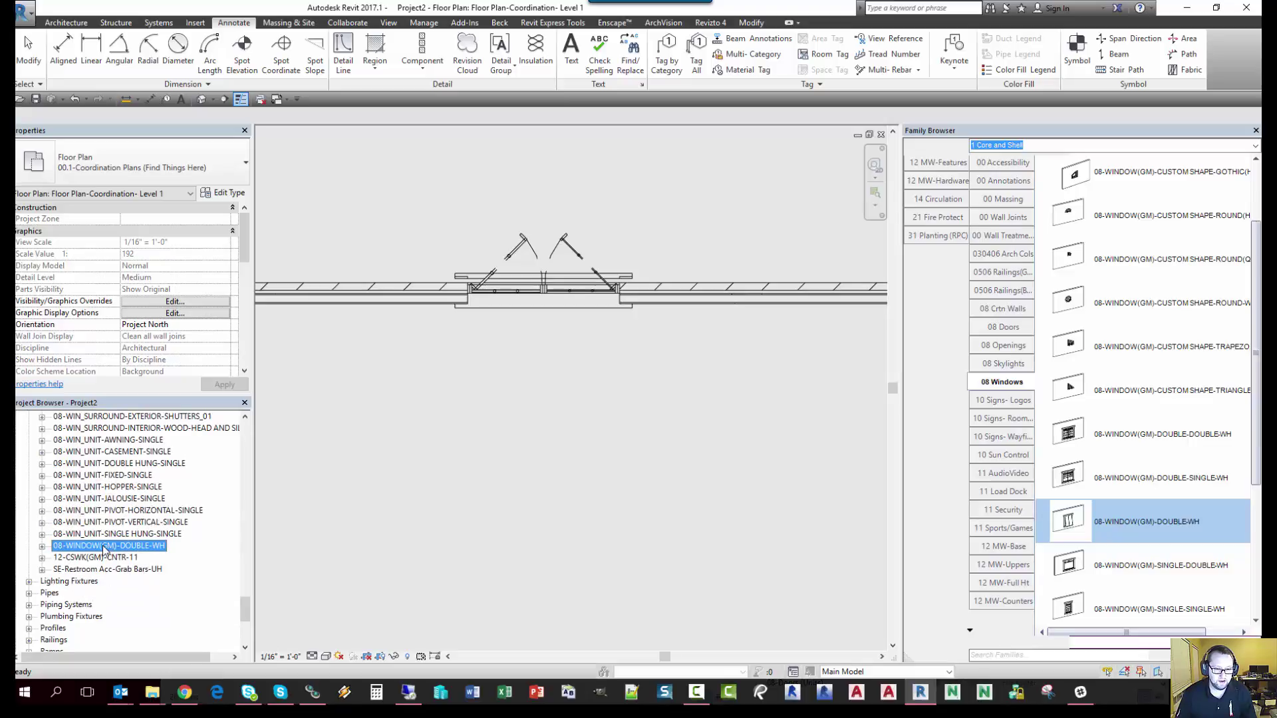
{"action": "right_click", "coordinate": [103, 546]}
{"action": "left_click", "coordinate": [157, 590]}
{"action": "key", "text": "End"}
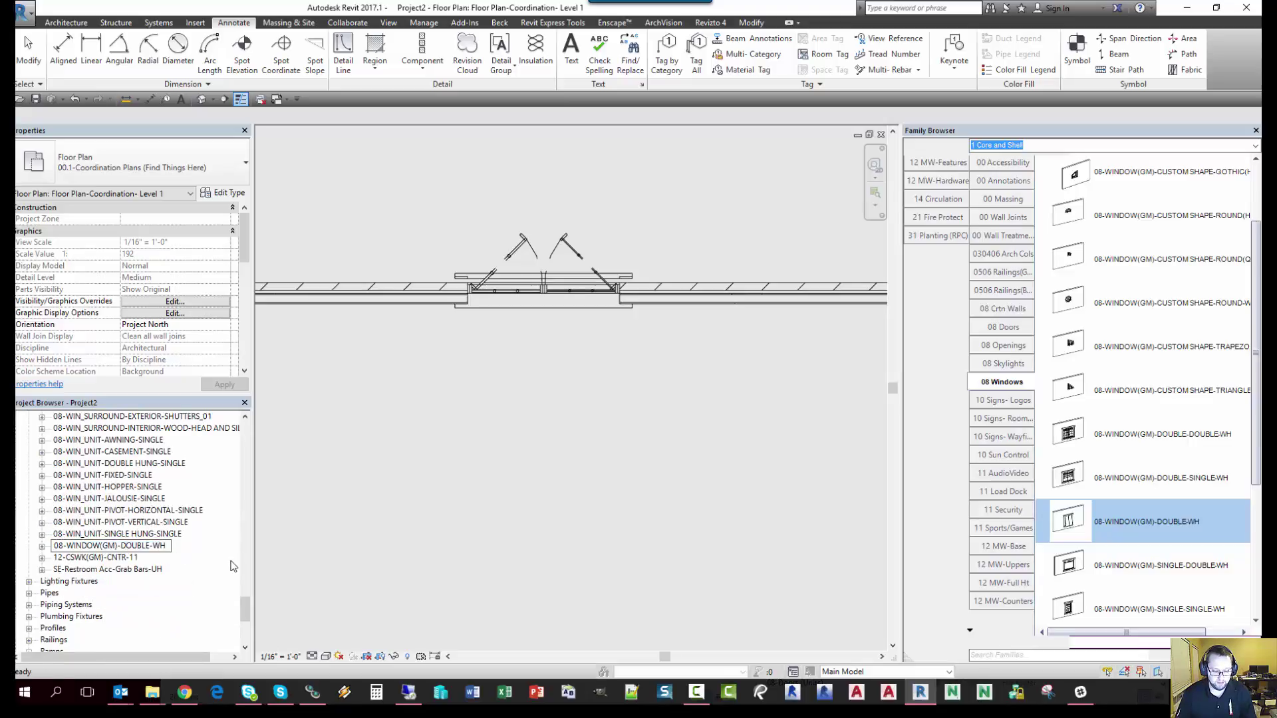
{"action": "type", "text": "-junk"}
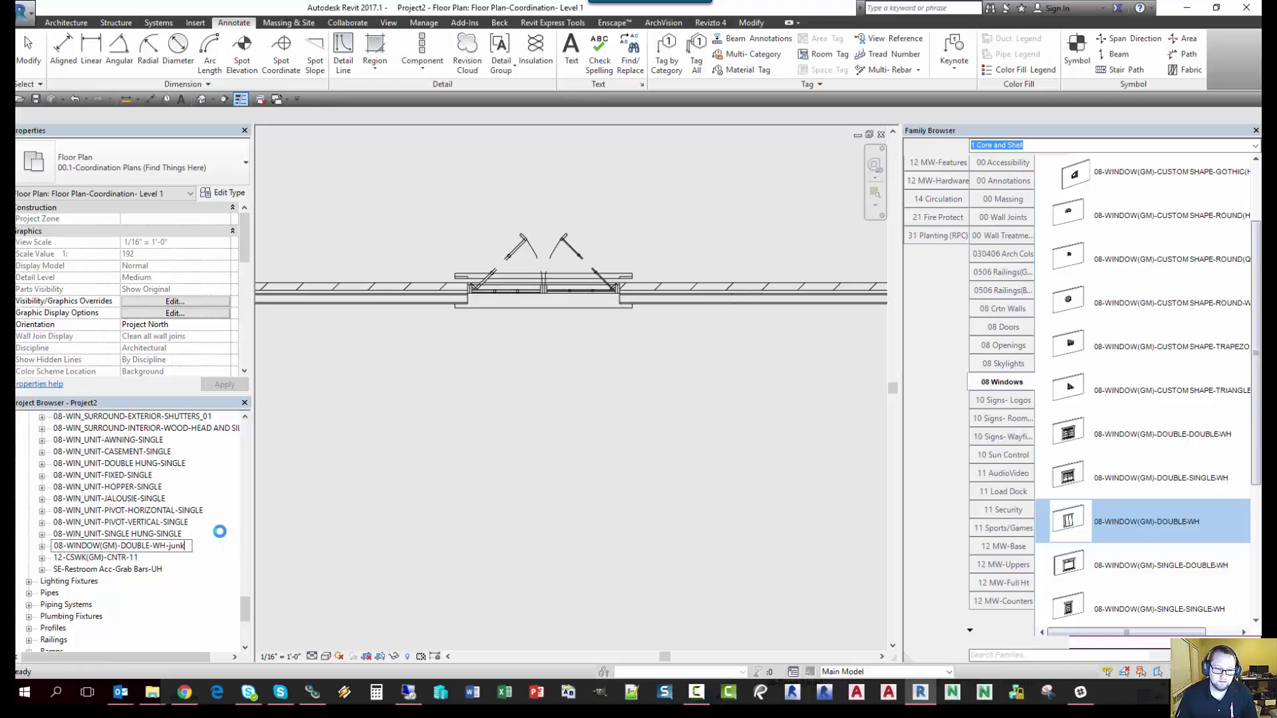
{"action": "key", "text": "Return"}
- Place a DOUBLE- 6060 (CASEMENT/CASEMENT) window from the fresh 08-WINDOW(GM)-DOUBLE-WH family in the wall, about 15'-3" right of the original window
{"action": "scroll", "coordinate": [565, 391], "scroll_direction": "down", "scroll_amount": 3}
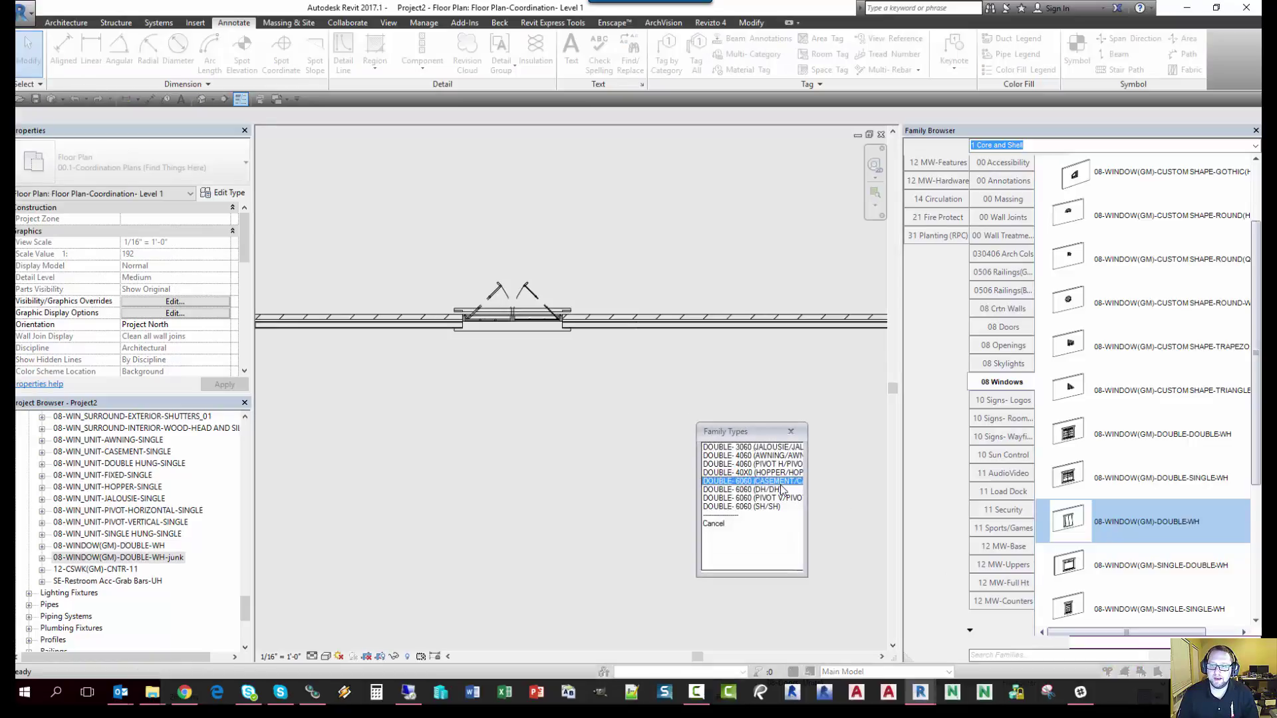
{"action": "left_click", "coordinate": [757, 480]}
{"action": "left_click", "coordinate": [759, 322]}
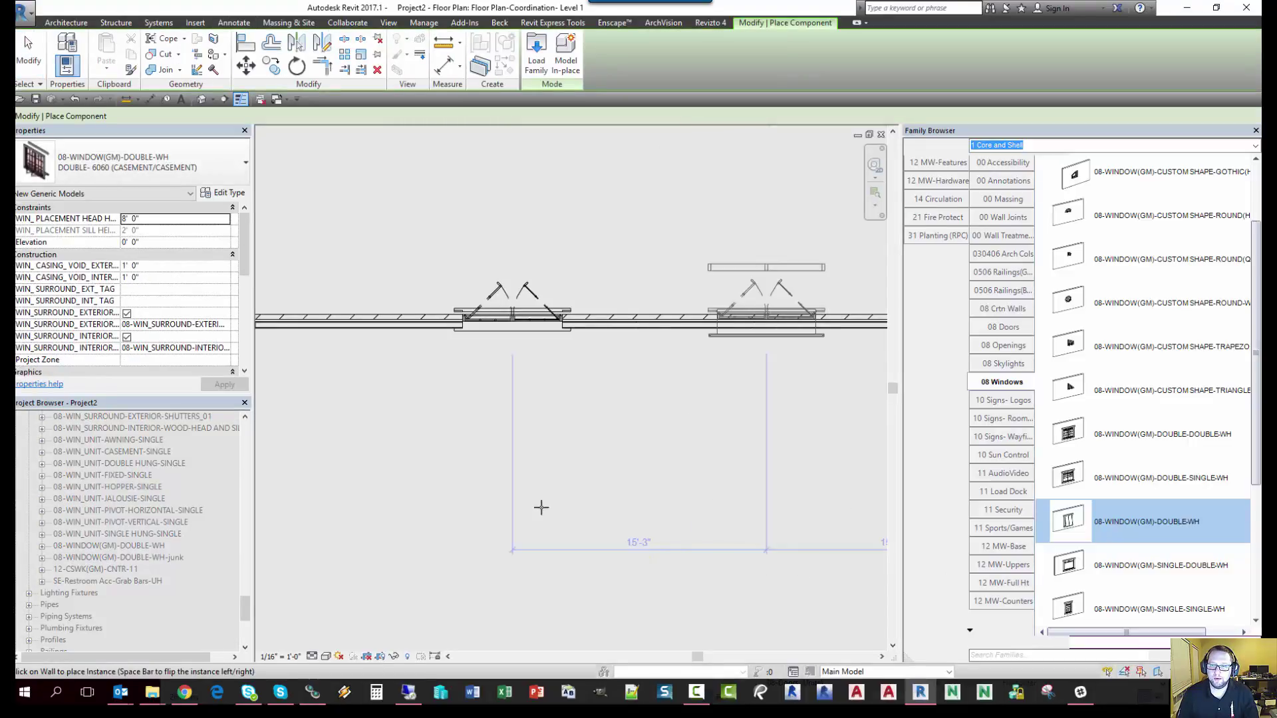
{"action": "key", "text": "Escape"}
{"action": "key", "text": "Escape"}
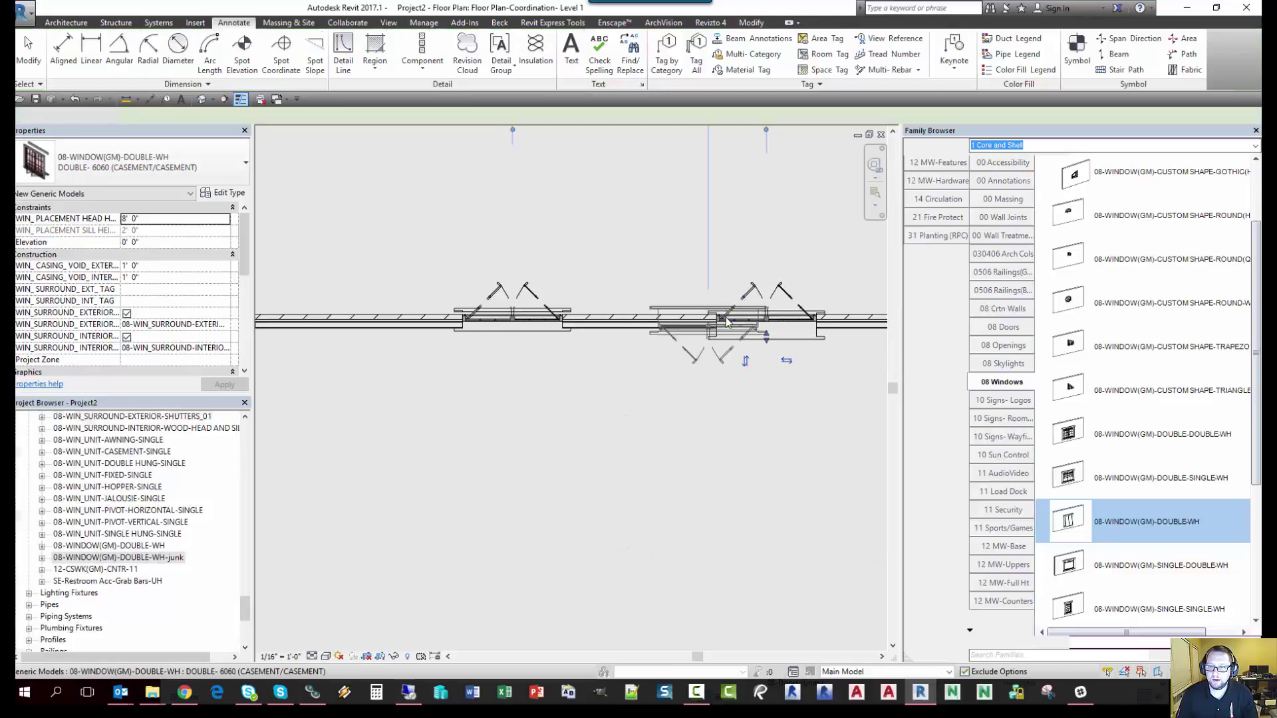
- Set the newly placed window's combined wall thickness to 10"
{"action": "scroll", "coordinate": [720, 333], "scroll_direction": "up", "scroll_amount": 5}
{"action": "left_click", "coordinate": [607, 370]}
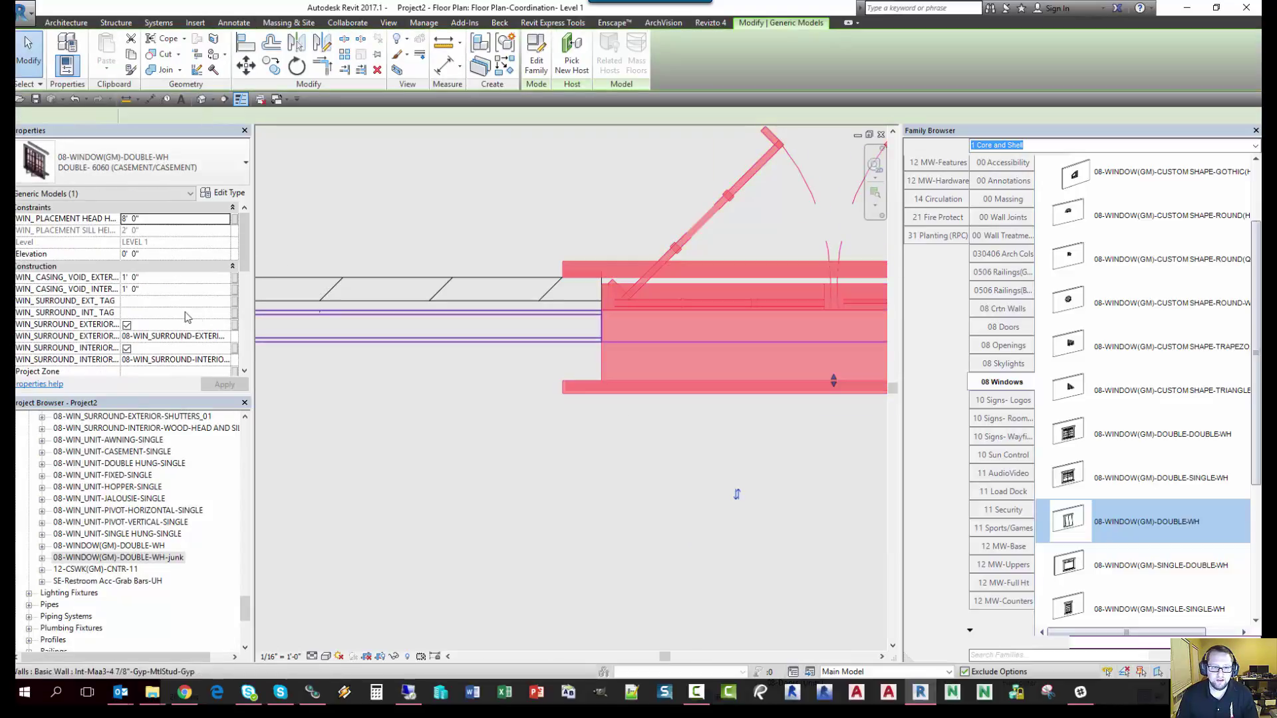
{"action": "scroll", "coordinate": [219, 316], "scroll_direction": "down", "scroll_amount": 3}
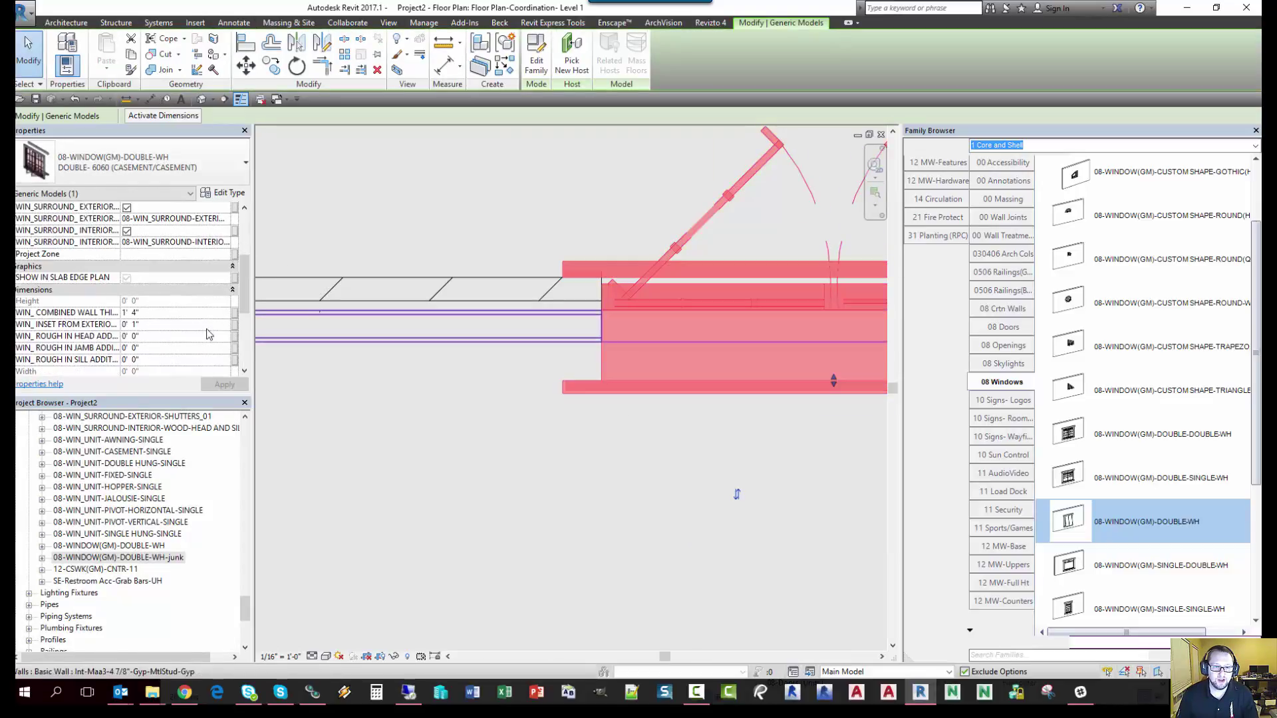
{"action": "left_click", "coordinate": [168, 313]}
{"action": "type", "text": "10"}
{"action": "key", "text": "Return"}
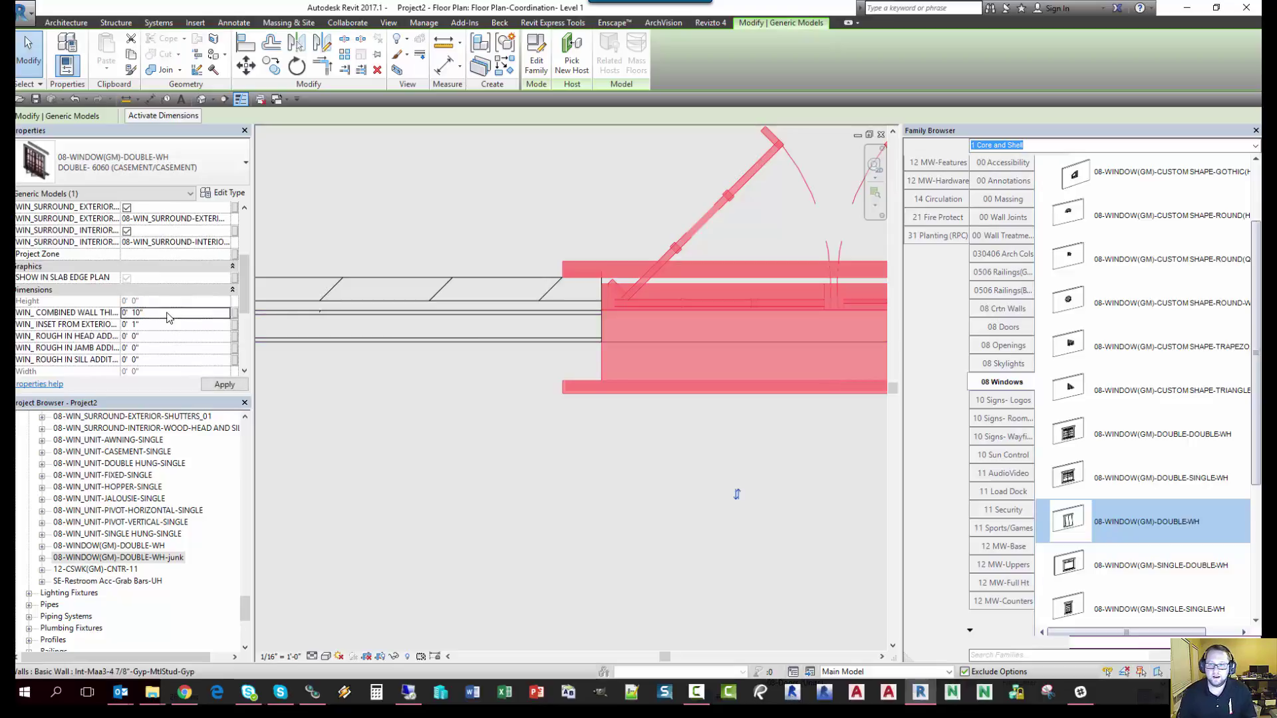
- Switch the original window from the junk family to the DOUBLE- 6060 (CASEMENT/CASEMENT) type of 08-WINDOW(GM)-DOUBLE-WH
{"action": "scroll", "coordinate": [365, 373], "scroll_direction": "down", "scroll_amount": 5}
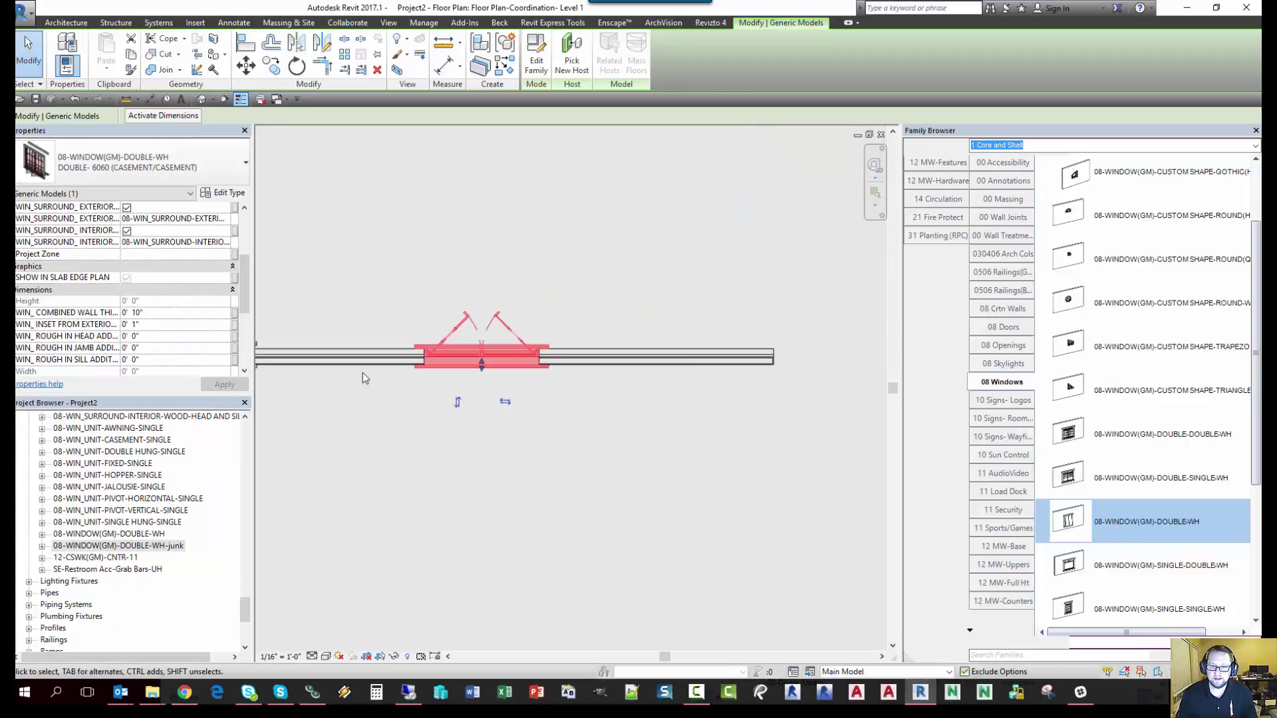
{"action": "left_click", "coordinate": [557, 370]}
{"action": "left_click", "coordinate": [542, 344]}
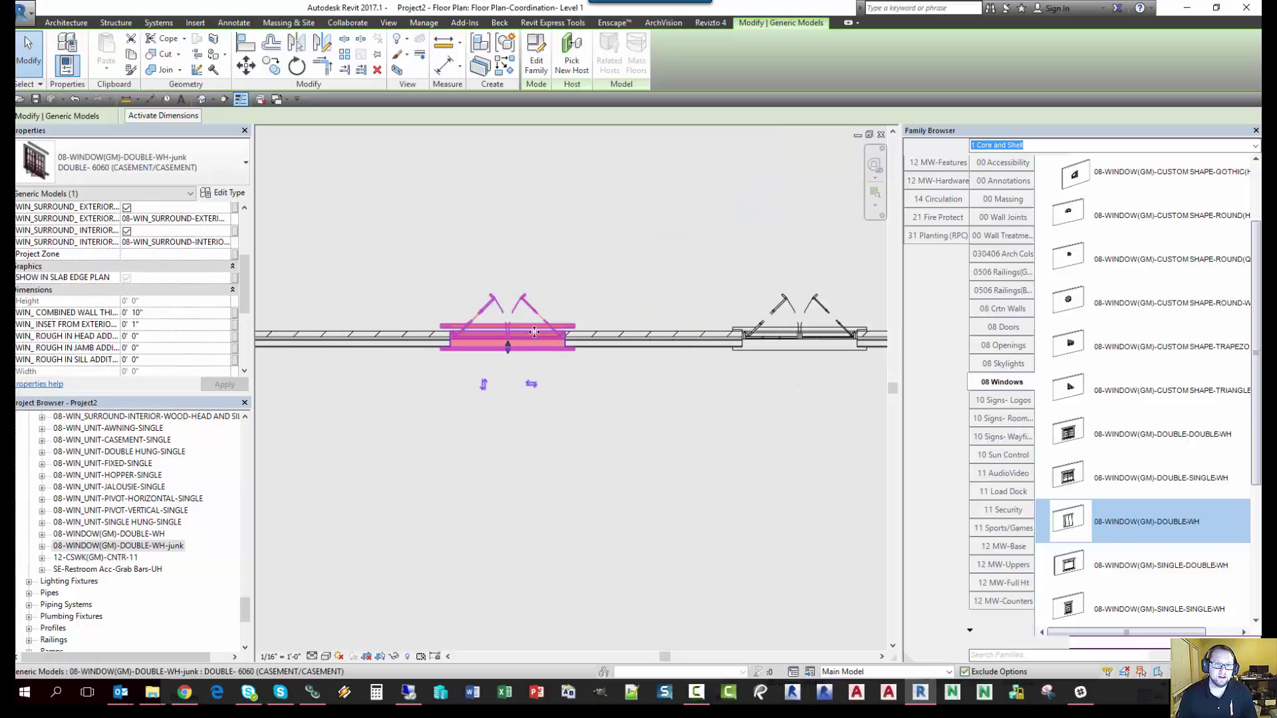
{"action": "left_click", "coordinate": [166, 167]}
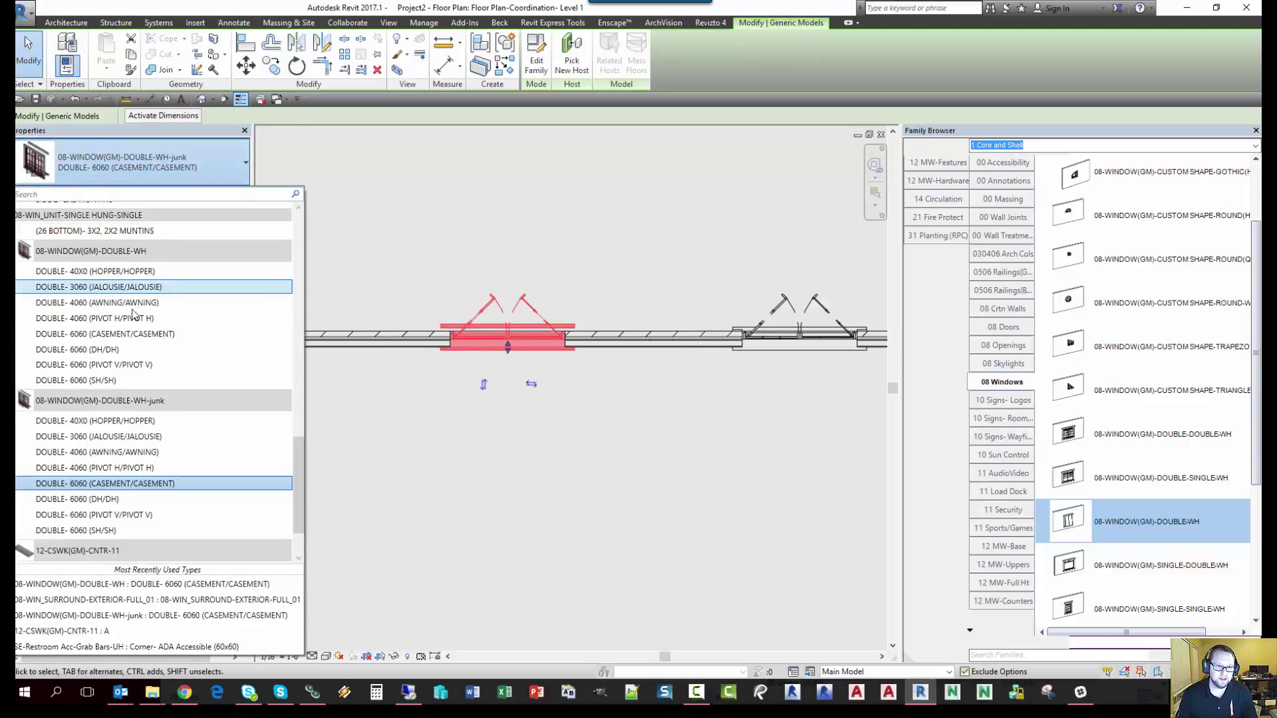
{"action": "left_click", "coordinate": [122, 335]}
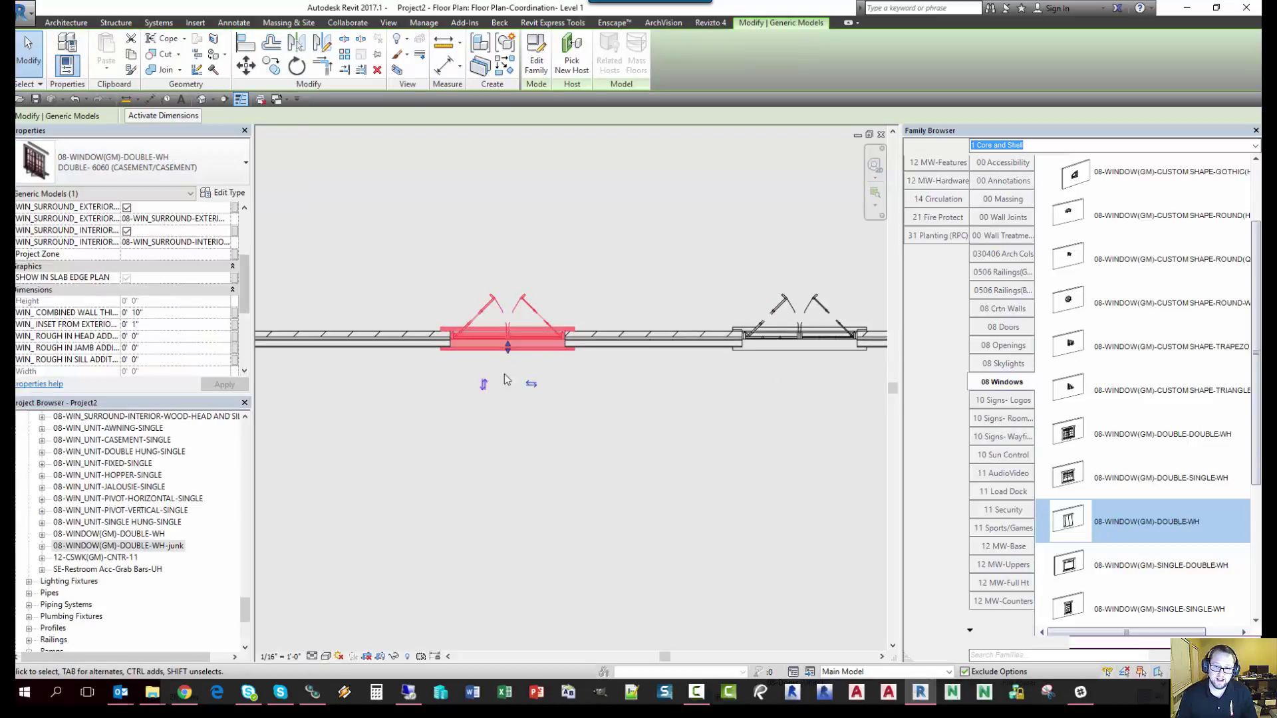
{"action": "left_click", "coordinate": [522, 397]}
- Delete the second window placed in the wall and inspect the original window's surround against the brick
{"action": "left_click", "coordinate": [784, 326]}
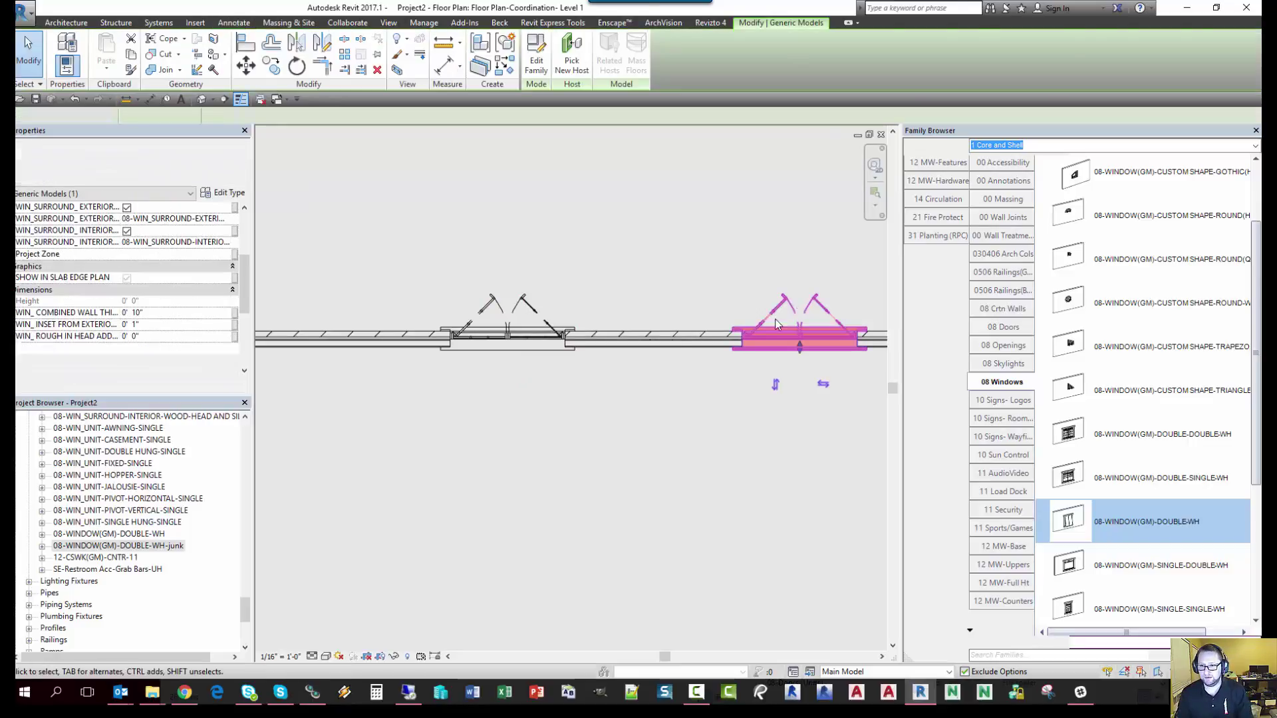
{"action": "key", "text": "Delete"}
{"action": "middle_click_drag", "start_coordinate": [468, 325], "coordinate": [514, 326]}
{"action": "scroll", "coordinate": [467, 277], "scroll_direction": "up", "scroll_amount": 4}
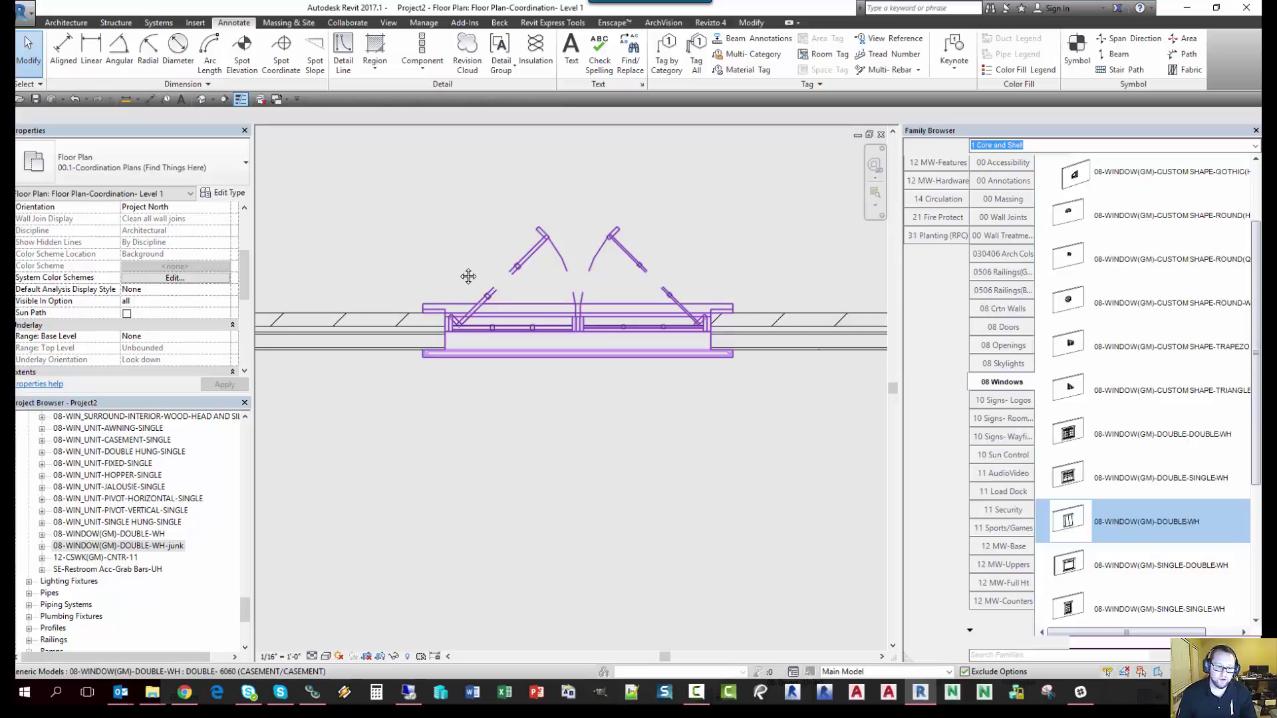
{"action": "key", "text": "Escape"}
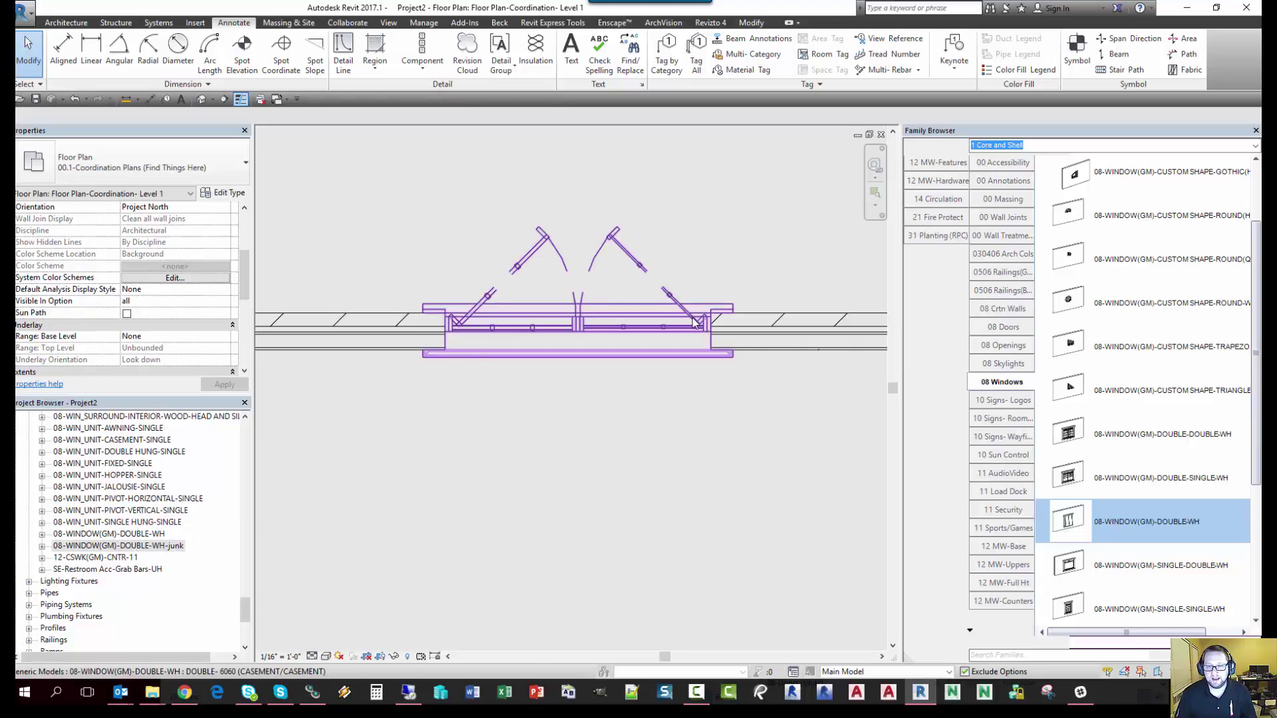
{"action": "scroll", "coordinate": [694, 323], "scroll_direction": "down", "scroll_amount": 5}
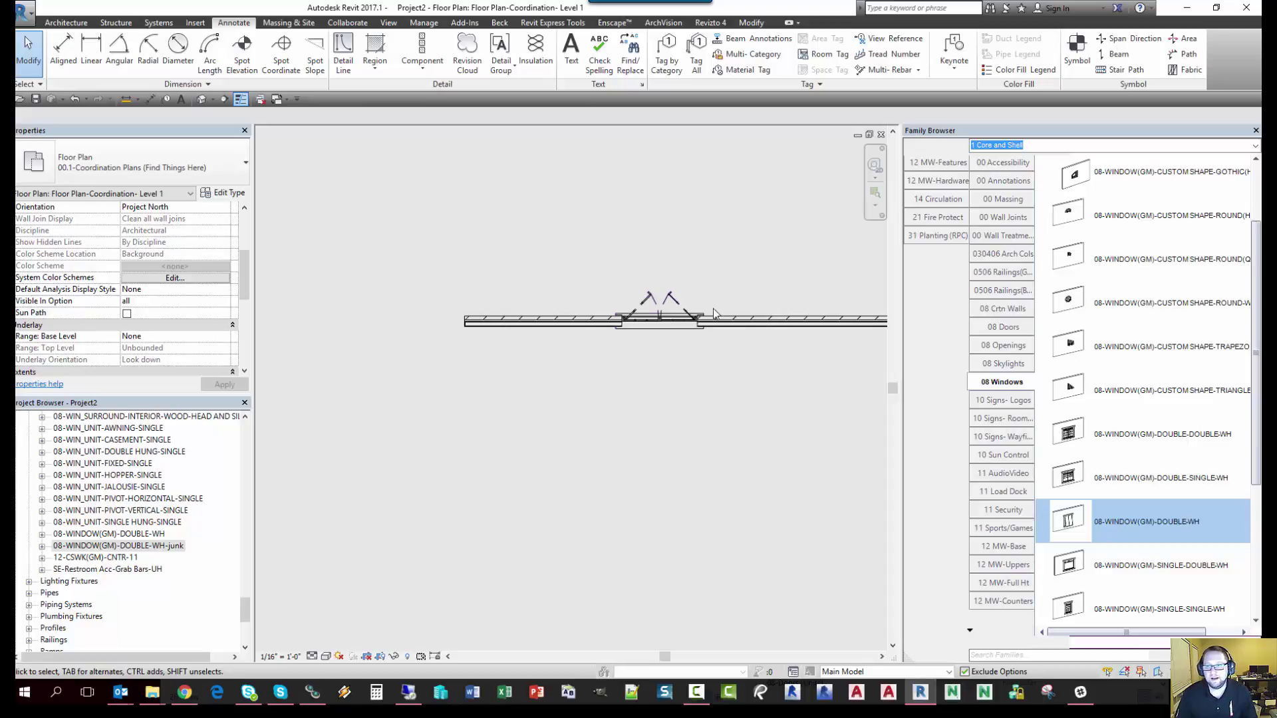
{"action": "scroll", "coordinate": [597, 284], "scroll_direction": "up", "scroll_amount": 4}
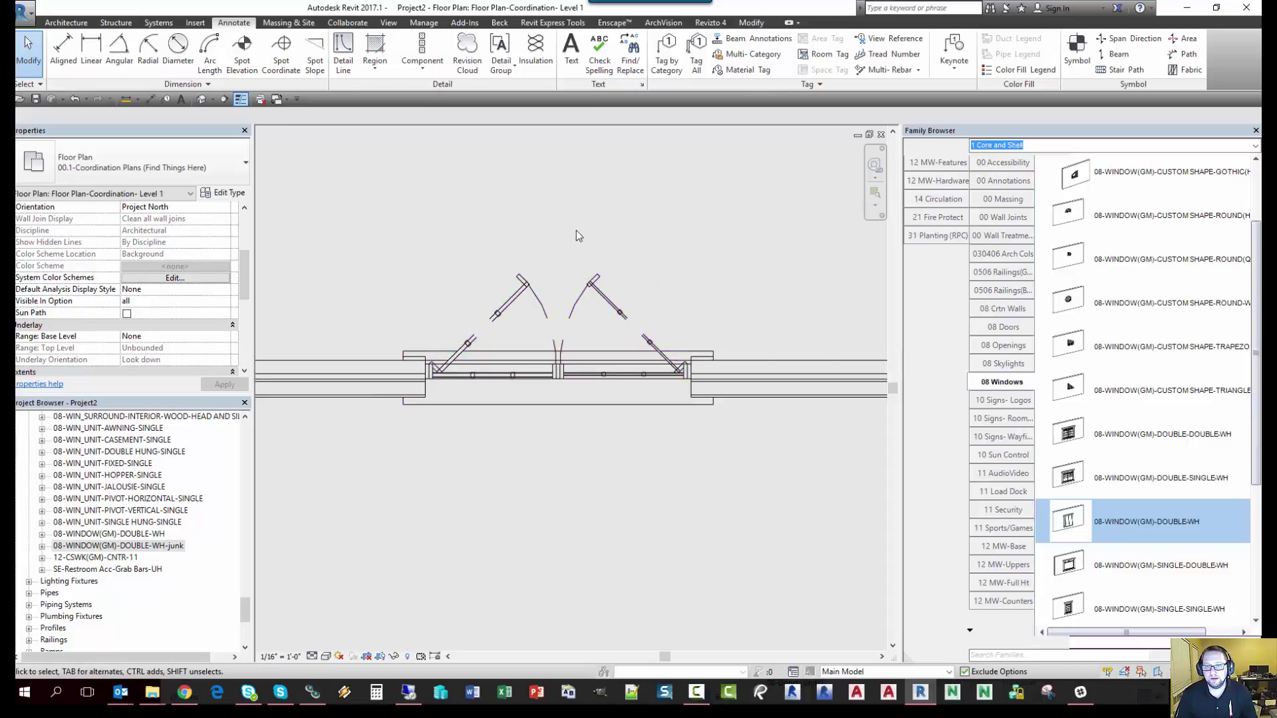